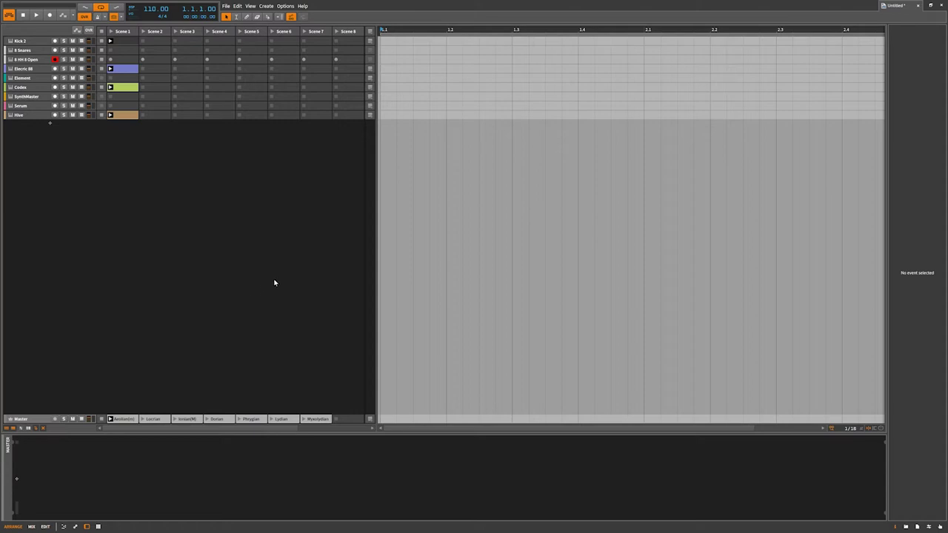
# - Select the Kick 2 track and look through the inspector, device browser, project and mappings panels
pyautogui.click(31, 42)
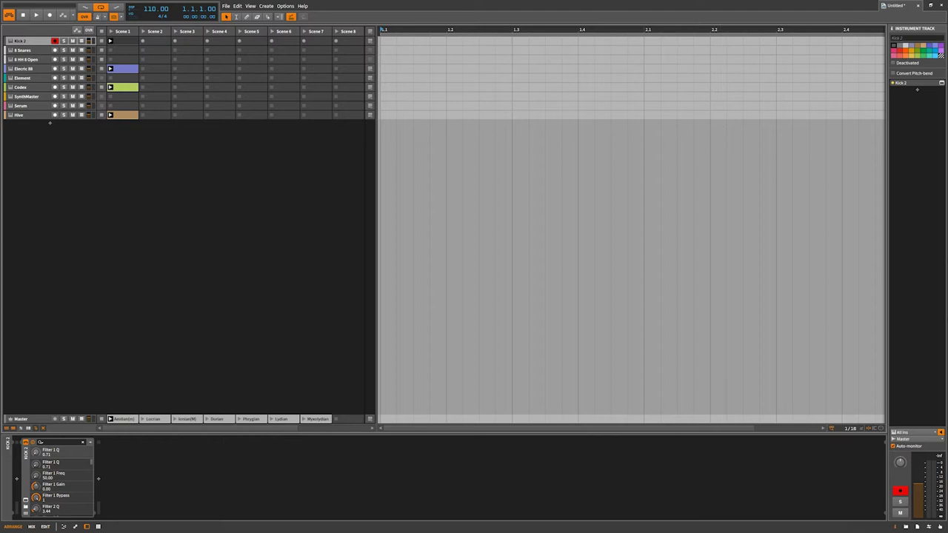
pyautogui.click(898, 527)
pyautogui.click(903, 527)
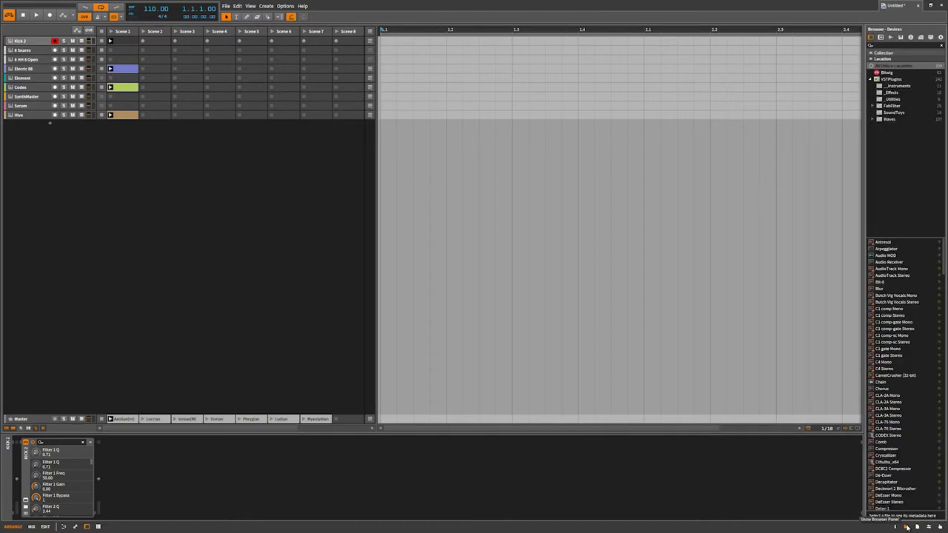
pyautogui.click(896, 527)
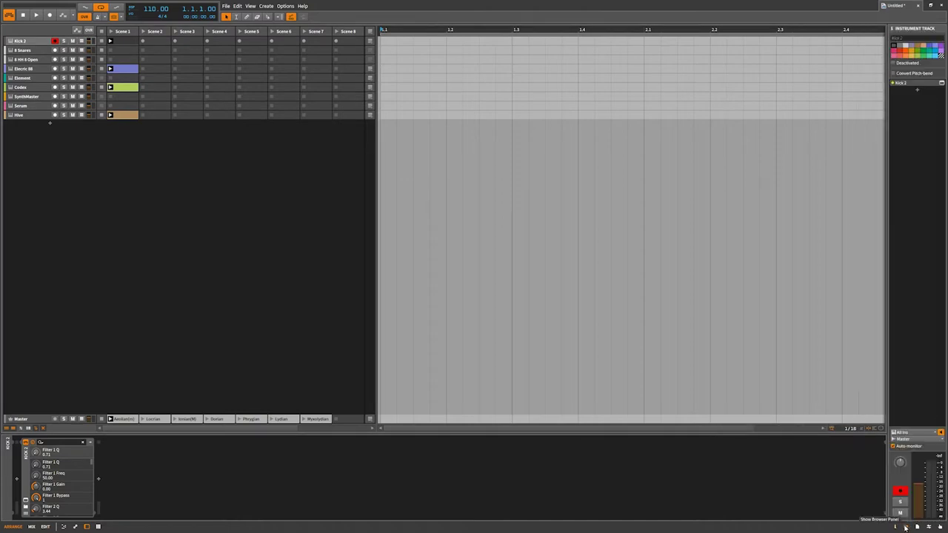
pyautogui.click(905, 528)
pyautogui.click(895, 527)
pyautogui.click(904, 527)
pyautogui.click(916, 527)
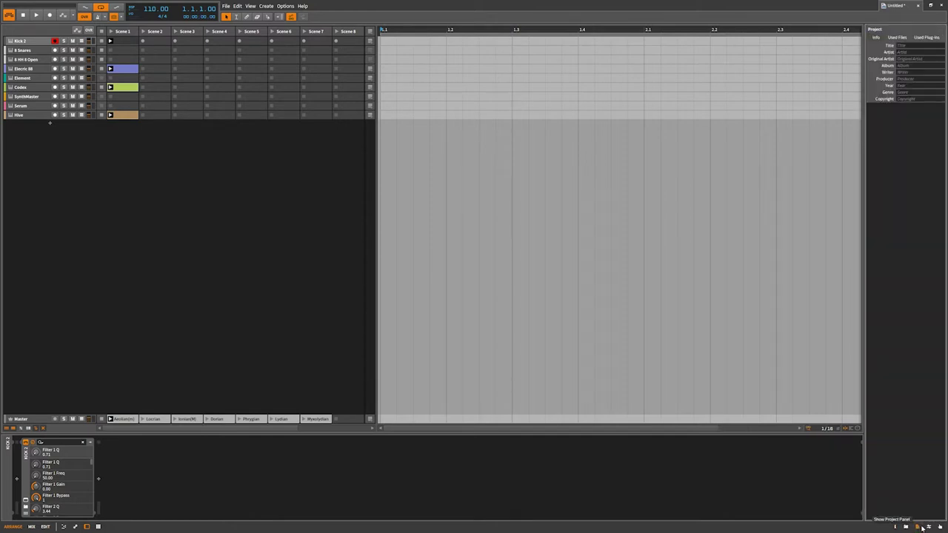
pyautogui.click(940, 526)
pyautogui.click(940, 527)
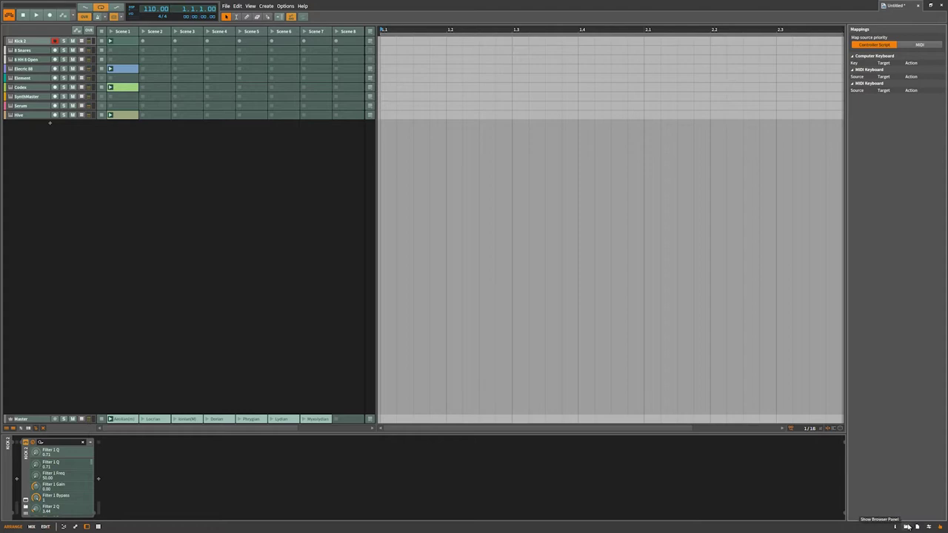
pyautogui.click(905, 527)
pyautogui.click(905, 527)
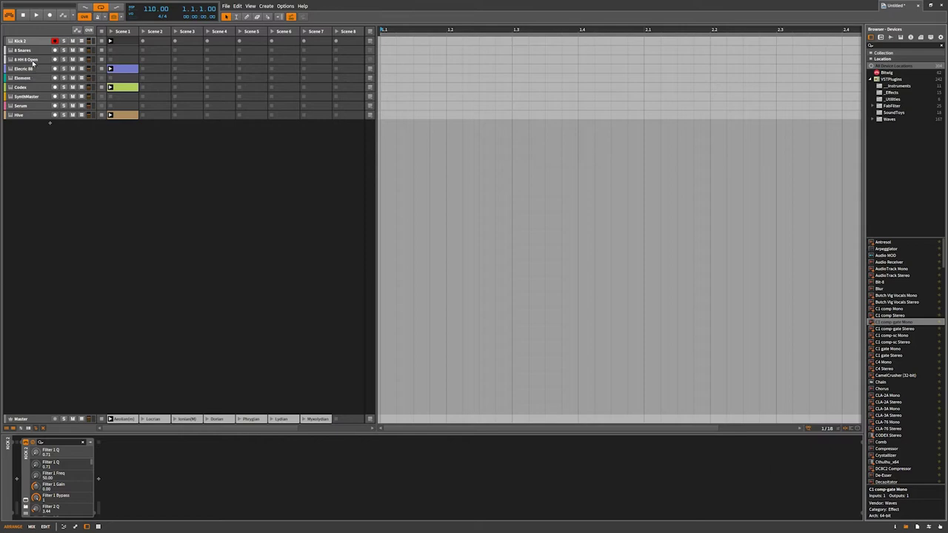
# - Step through the 8 Snares, Electric 88, Element, Codex and SynthMaster tracks, and compare the inspector with the device browser
pyautogui.click(32, 51)
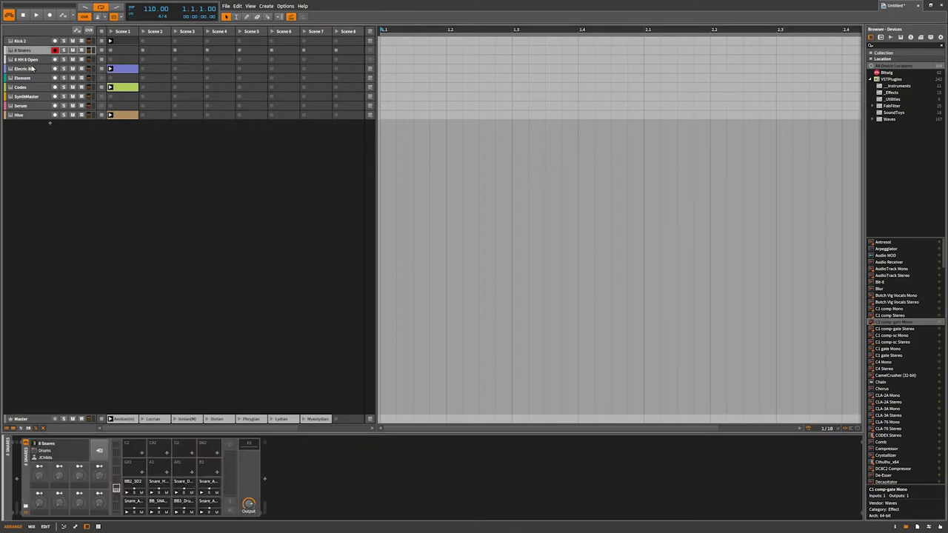
pyautogui.click(33, 69)
pyautogui.click(32, 79)
pyautogui.click(32, 88)
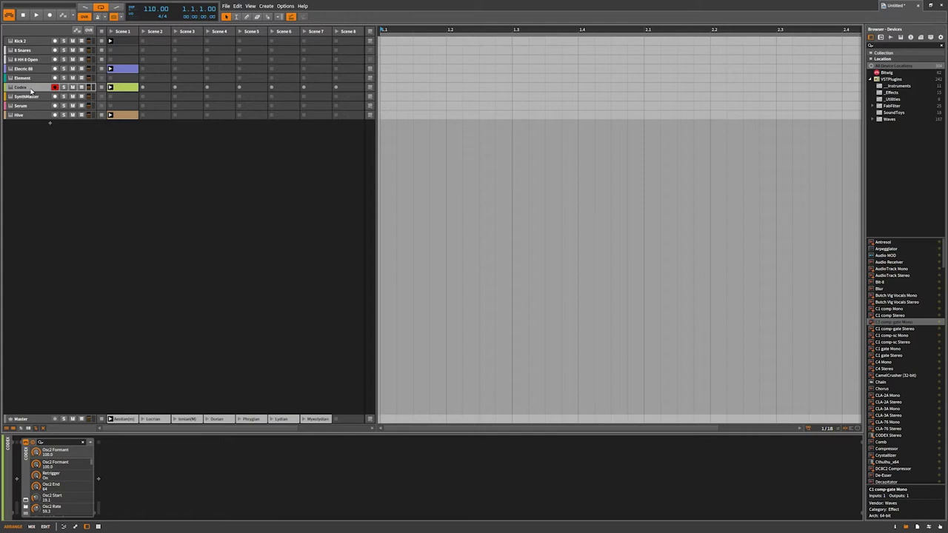
pyautogui.click(33, 97)
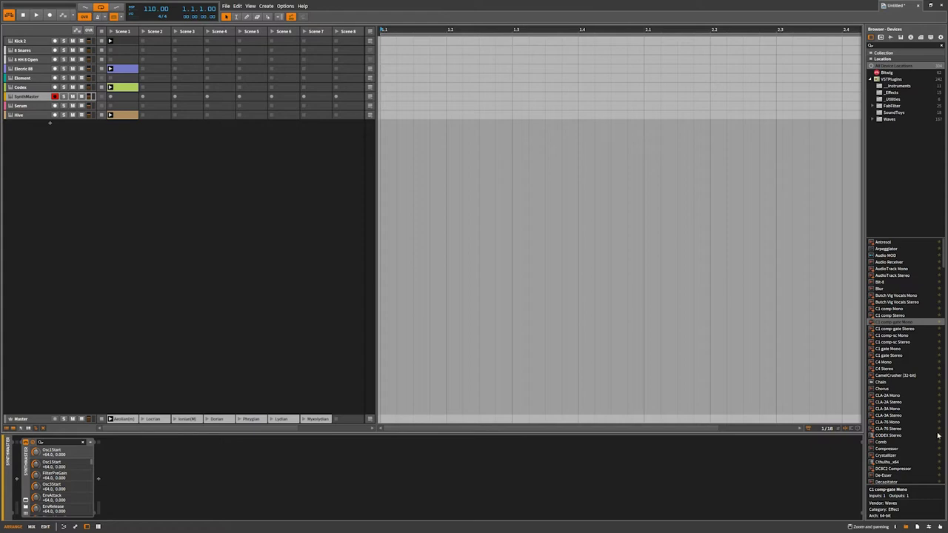
pyautogui.click(906, 527)
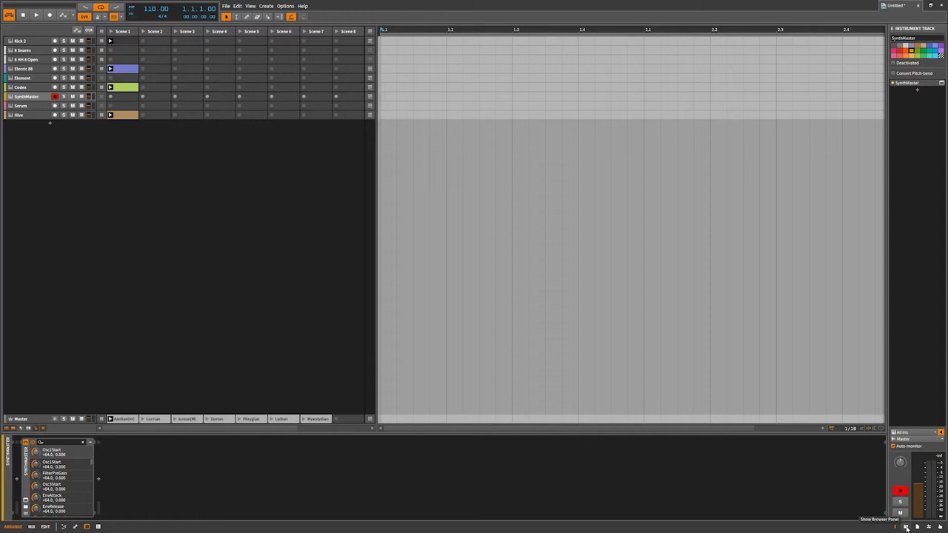
pyautogui.click(906, 527)
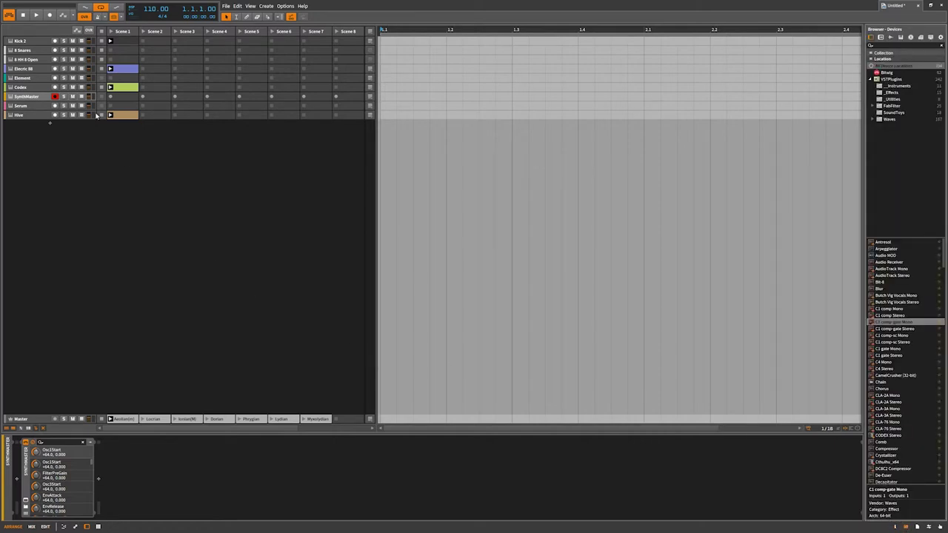
# - Select the 8 Snares track and show its inspector instead of the device browser
pyautogui.click(22, 49)
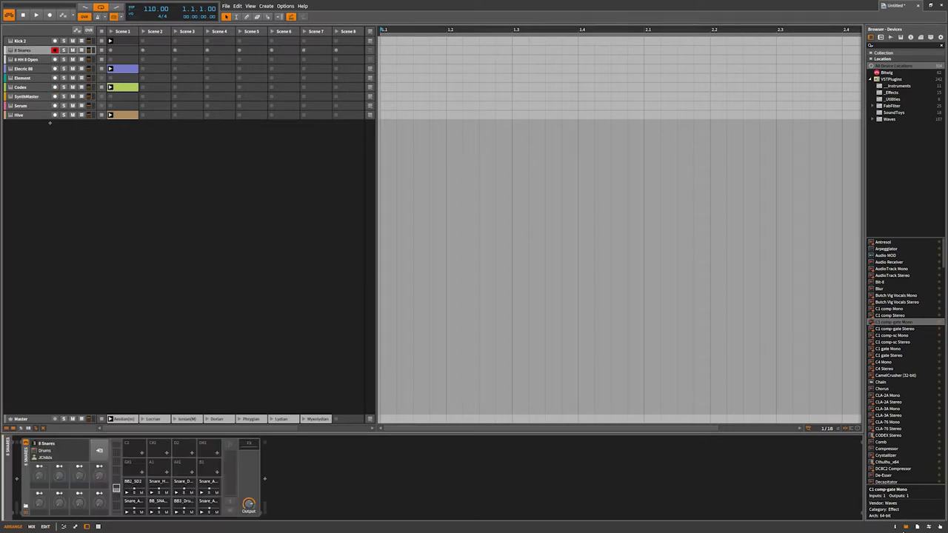
pyautogui.click(905, 526)
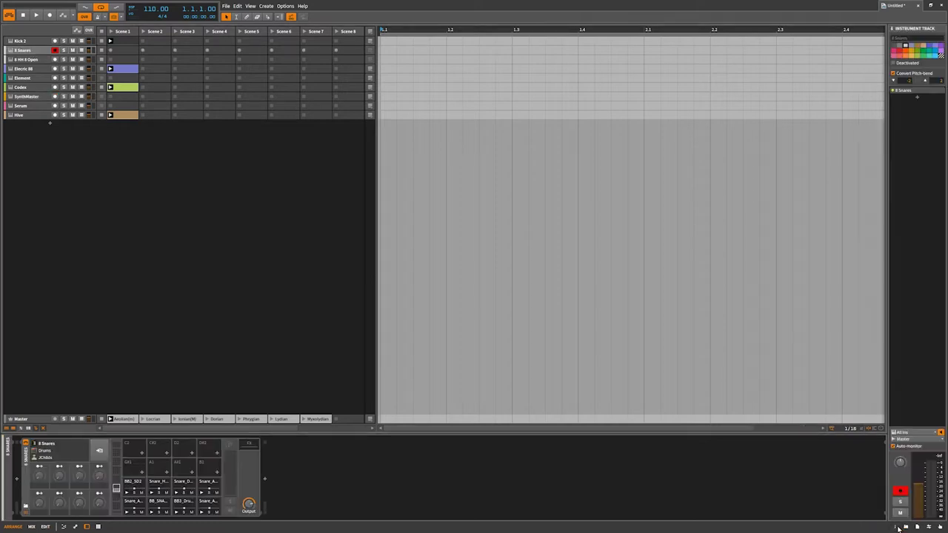
pyautogui.click(736, 365)
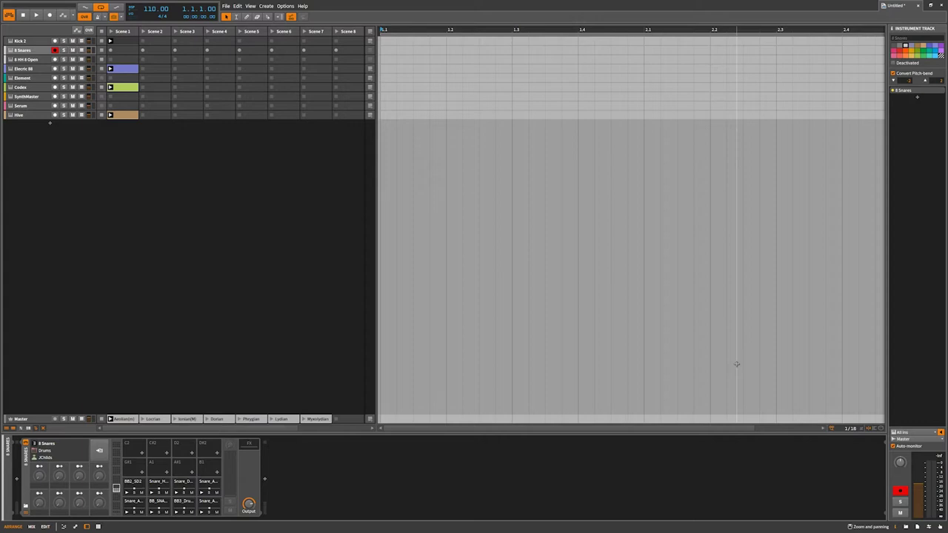
# - Review the single-monitor display profiles in the preferences and keep Single Display (Small)
pyautogui.click(285, 6)
pyautogui.click(321, 179)
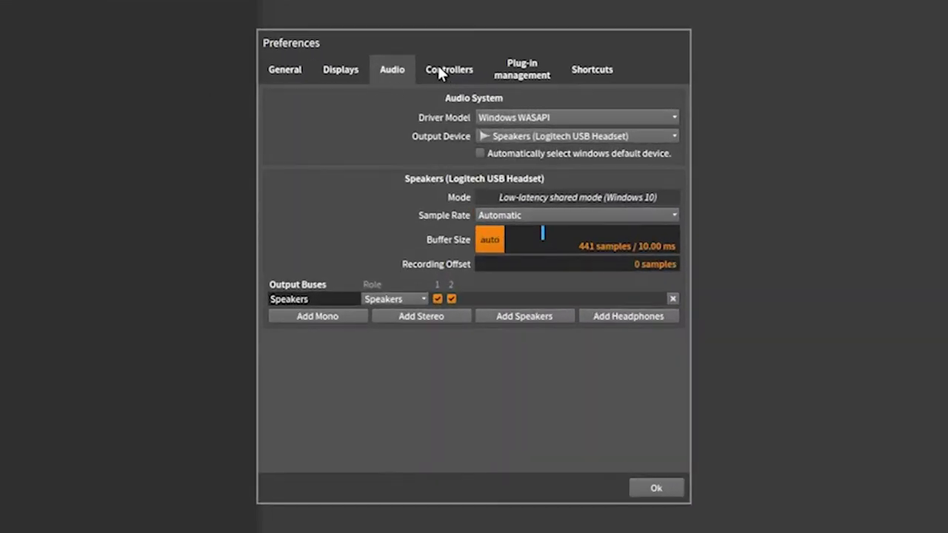
pyautogui.click(340, 68)
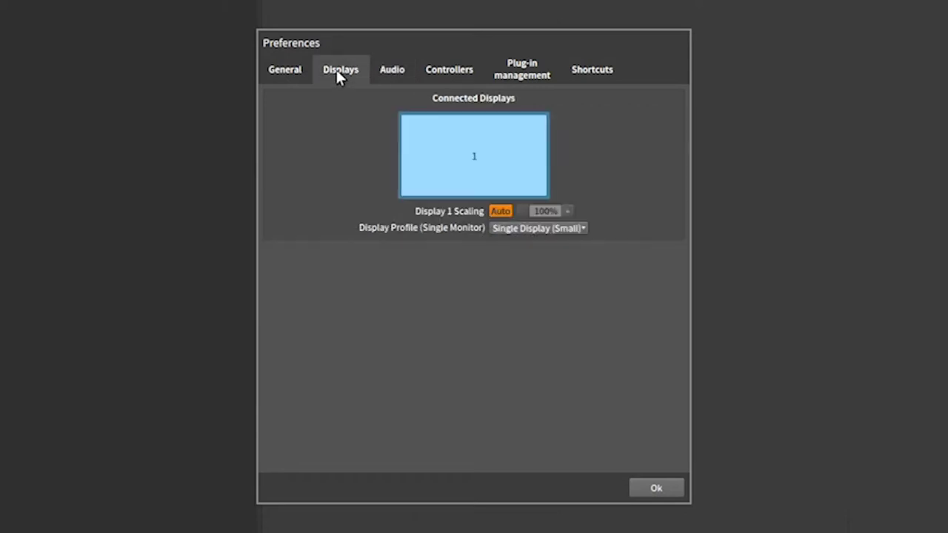
pyautogui.click(578, 228)
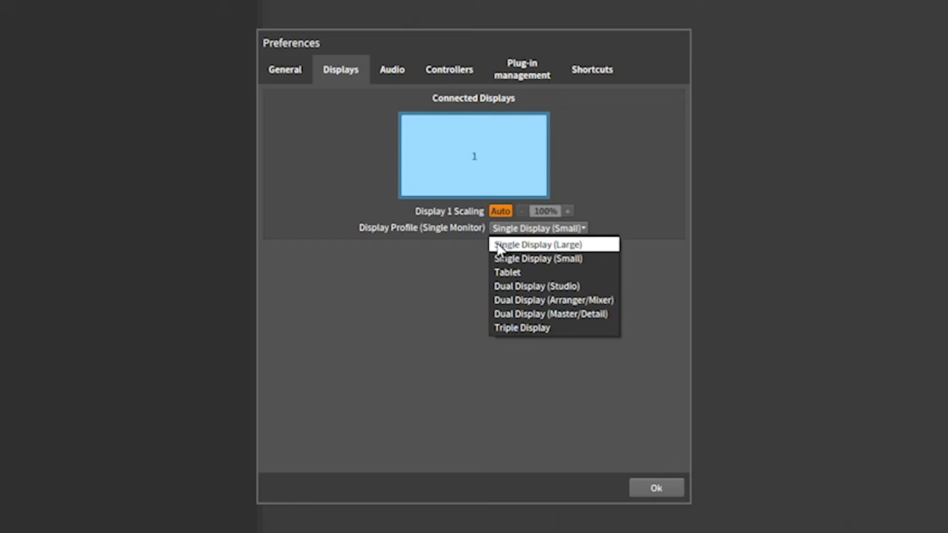
pyautogui.click(571, 266)
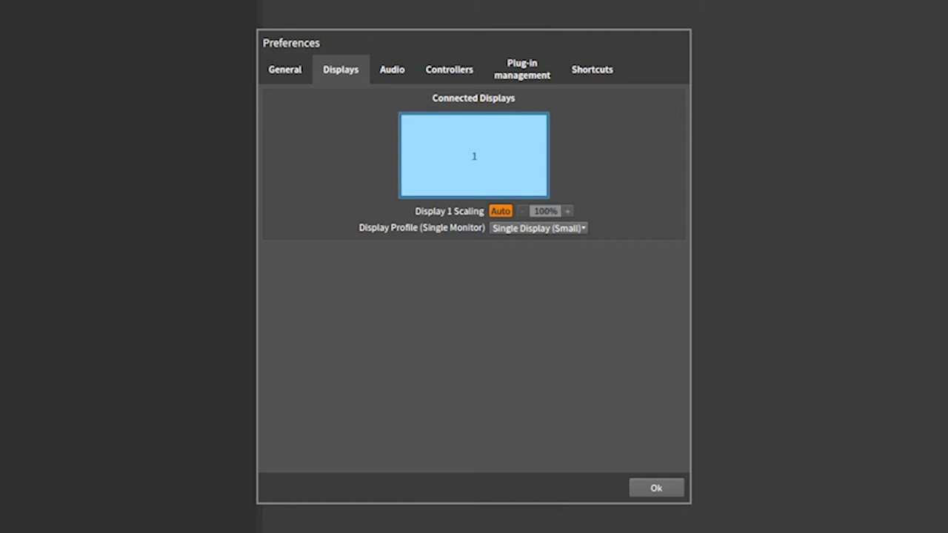
pyautogui.click(655, 490)
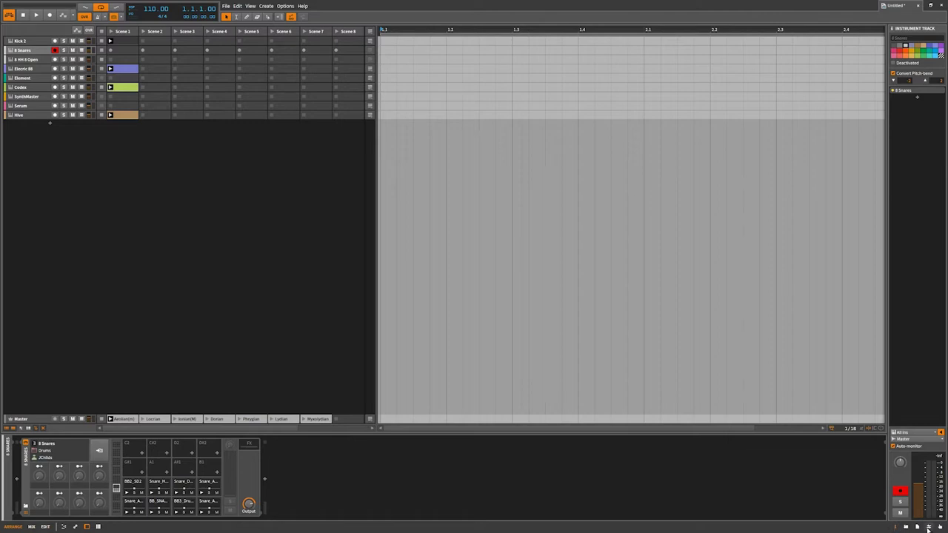
# - Look through the device browser, project and mappings panels again, and return to the track inspector
pyautogui.click(905, 527)
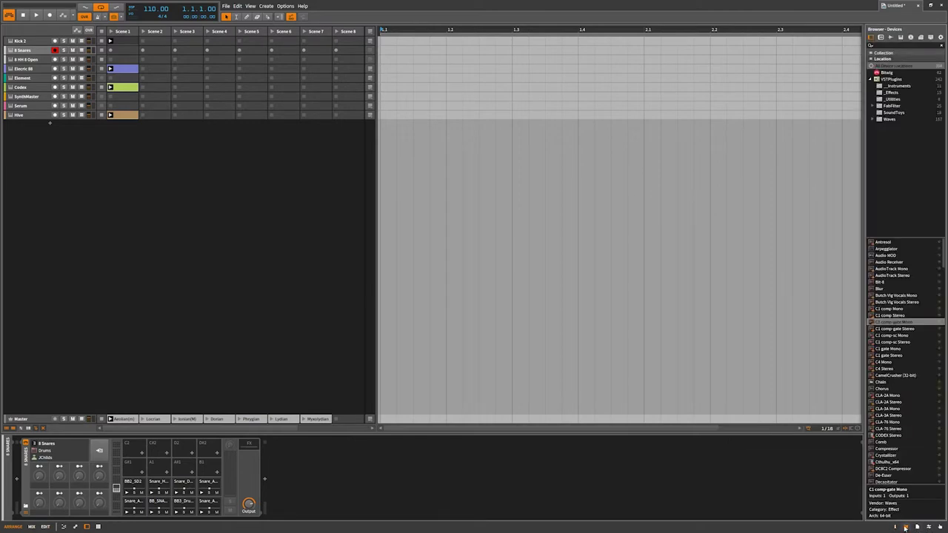
pyautogui.click(918, 527)
pyautogui.click(929, 527)
pyautogui.click(941, 526)
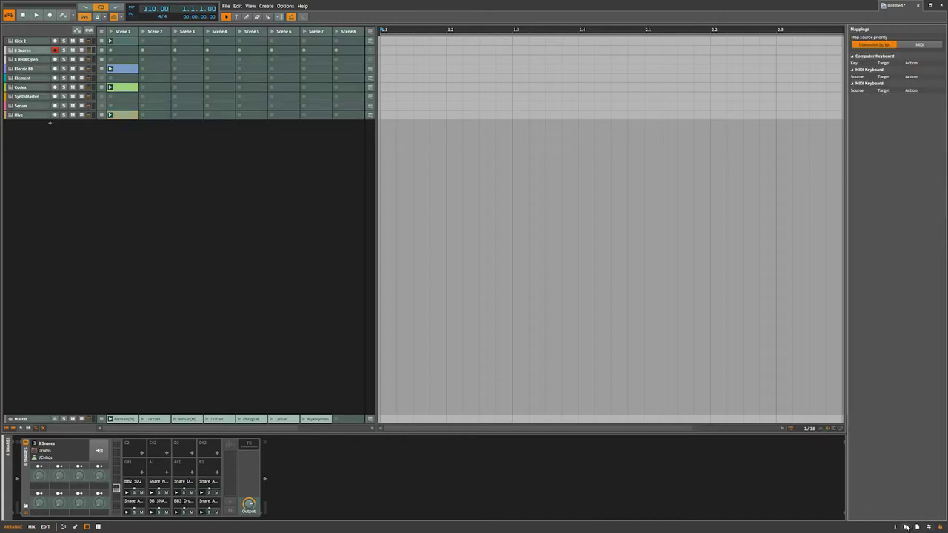
pyautogui.click(905, 527)
pyautogui.click(903, 526)
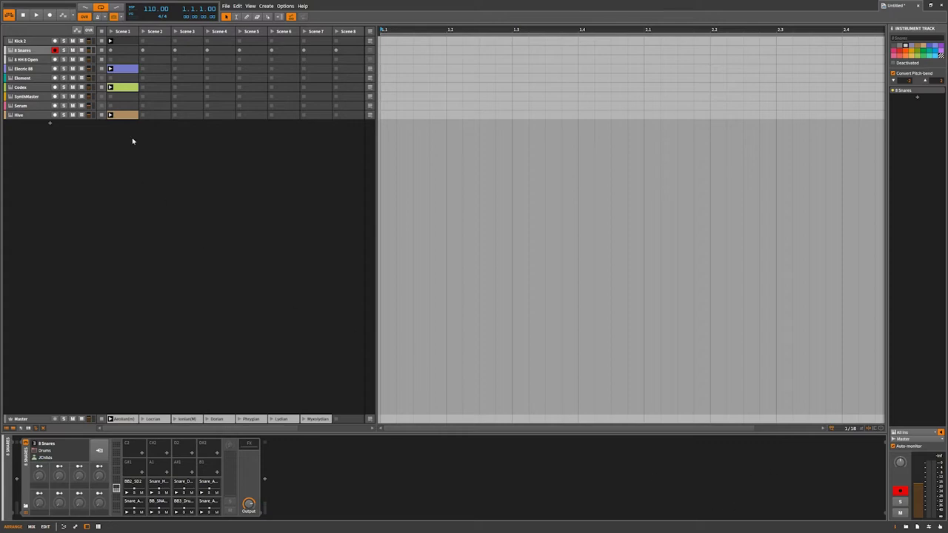
# - Select the Kick 2 track and compare the tall track rows with the compact ones
pyautogui.click(20, 41)
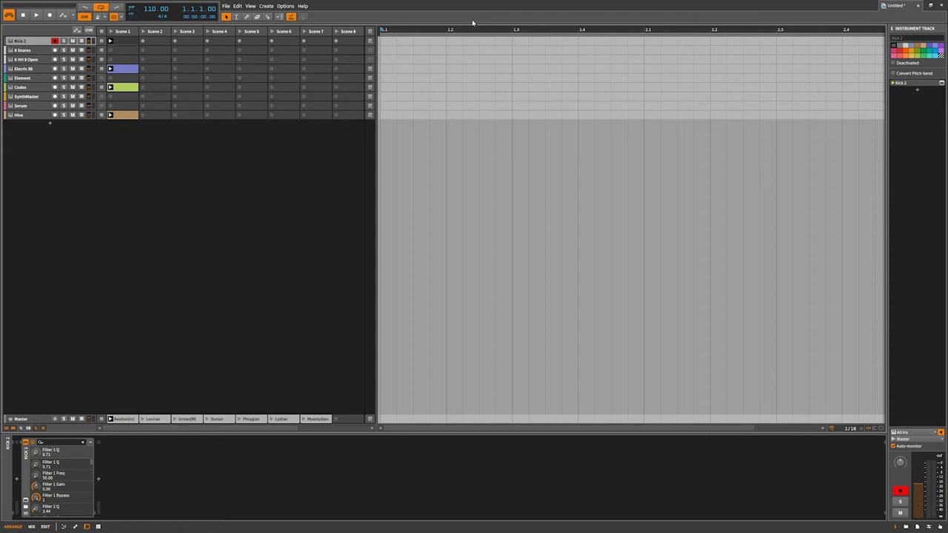
pyautogui.click(30, 429)
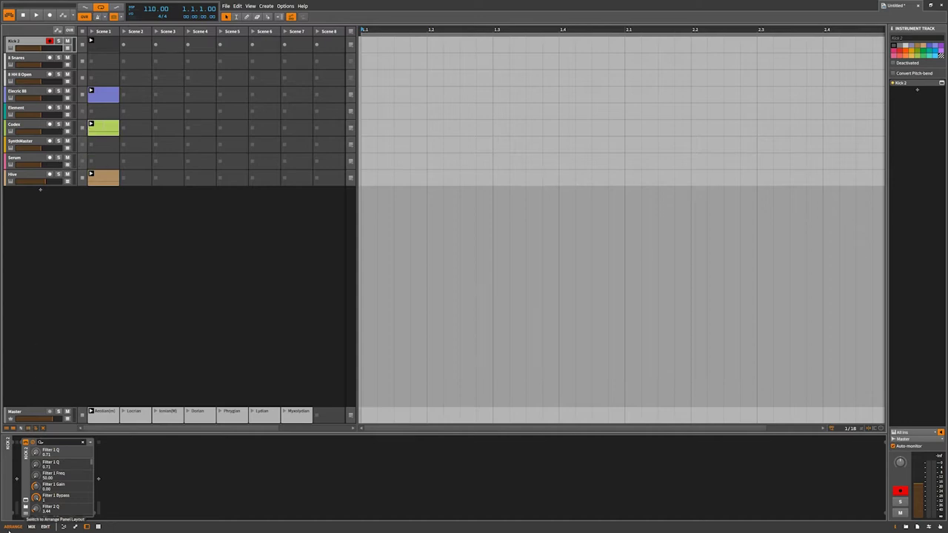
pyautogui.click(27, 430)
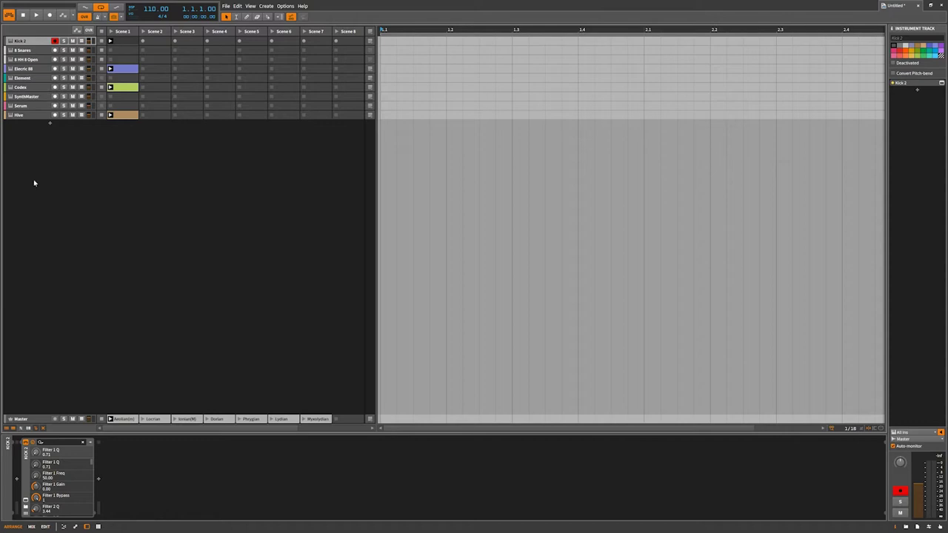
# - Switch to the mixer layout and look through the Phrygian, Lydian and Myxolydian scale clips on the Master track
pyautogui.click(31, 527)
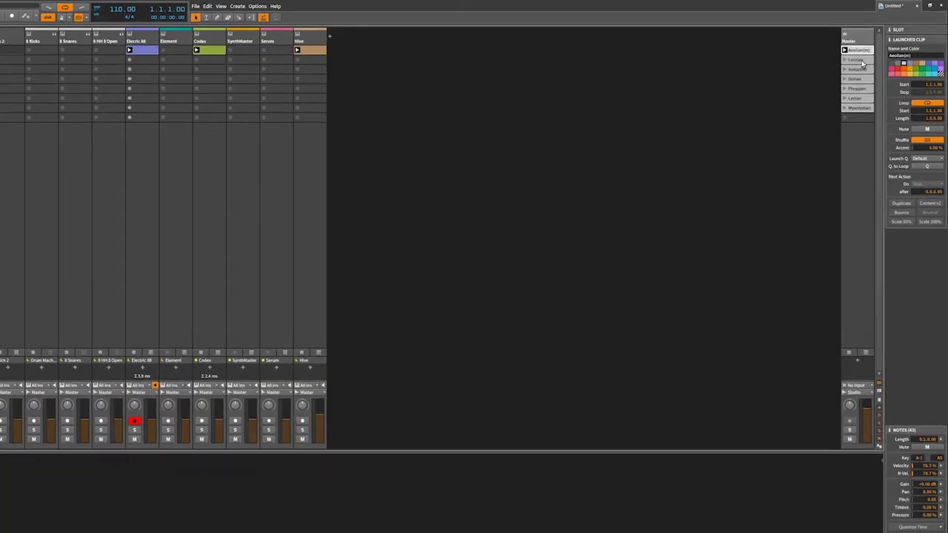
pyautogui.click(861, 88)
pyautogui.click(788, 188)
pyautogui.click(789, 207)
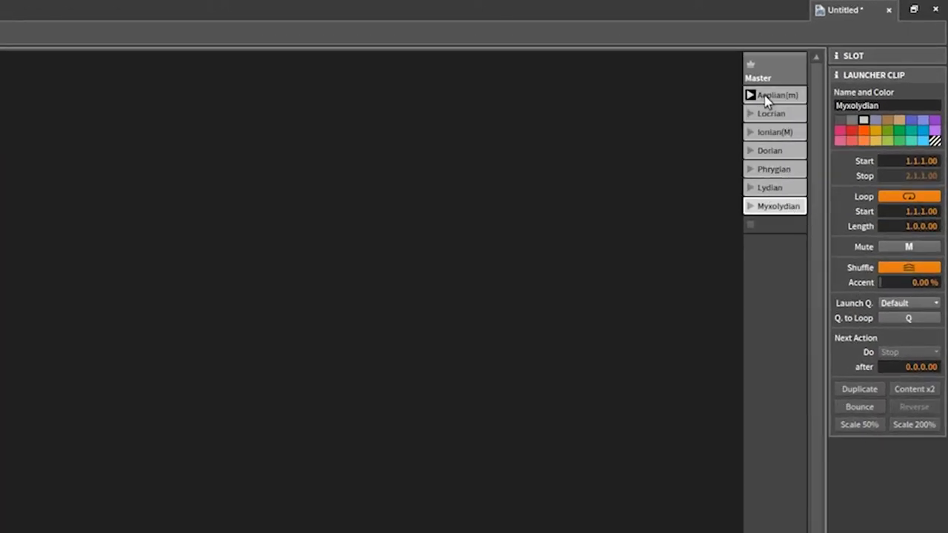
pyautogui.click(774, 169)
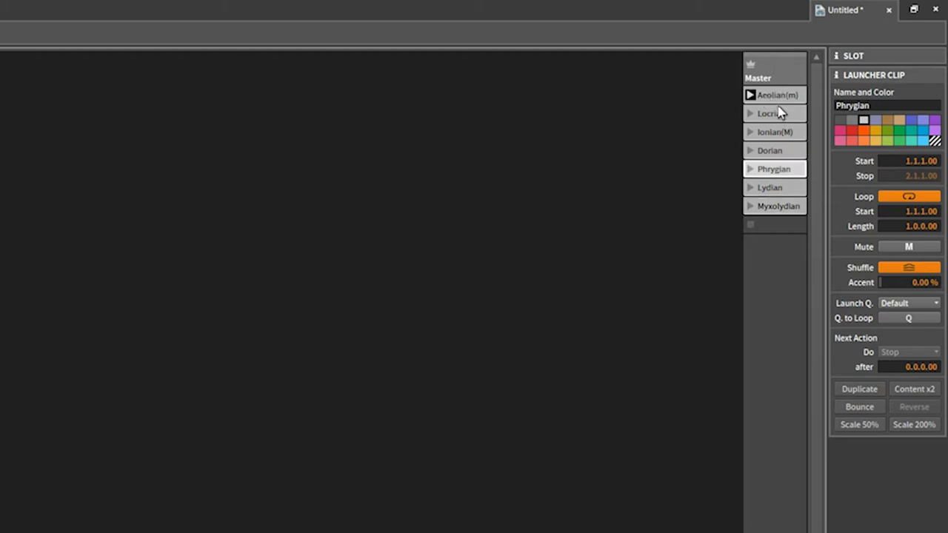
# - Copy the Aeolian(m) clip from the Master track into the Hive track's Scene 2 slot and open it for note editing
pyautogui.click(781, 104)
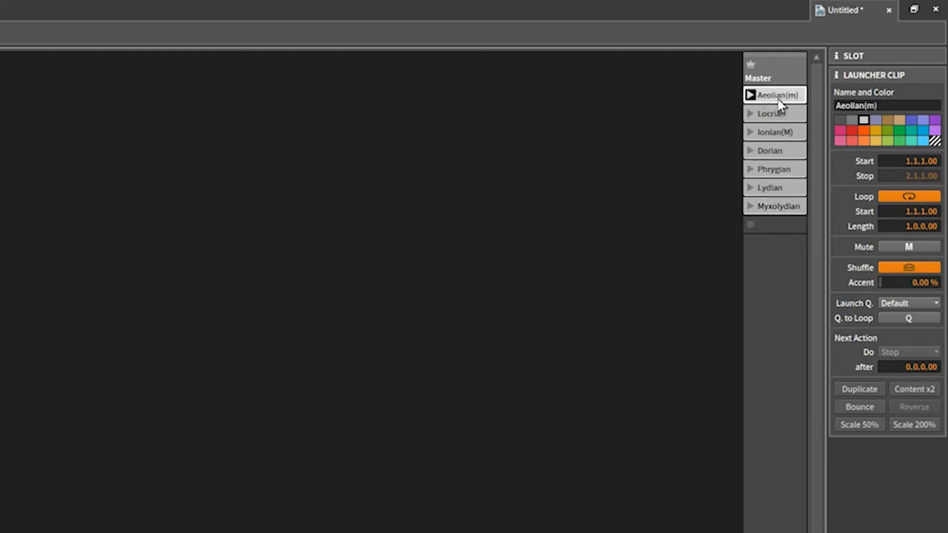
pyautogui.moveTo(779, 105); pyautogui.dragTo(672, 125)
pyautogui.doubleClick(644, 117)
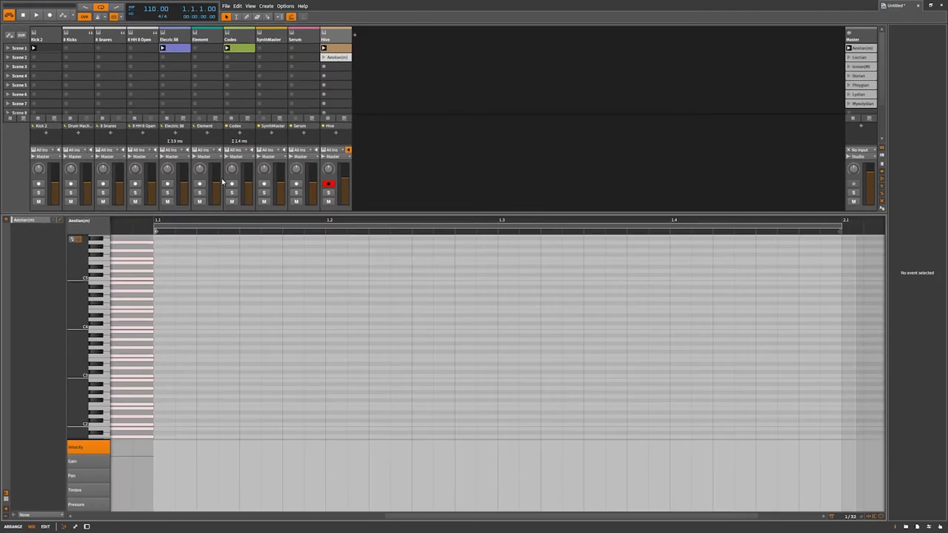
# - Examine the scale notes placed before the start of the Aeolian(m) clip across the keyboard range
pyautogui.moveTo(211, 220); pyautogui.dragTo(294, 224)
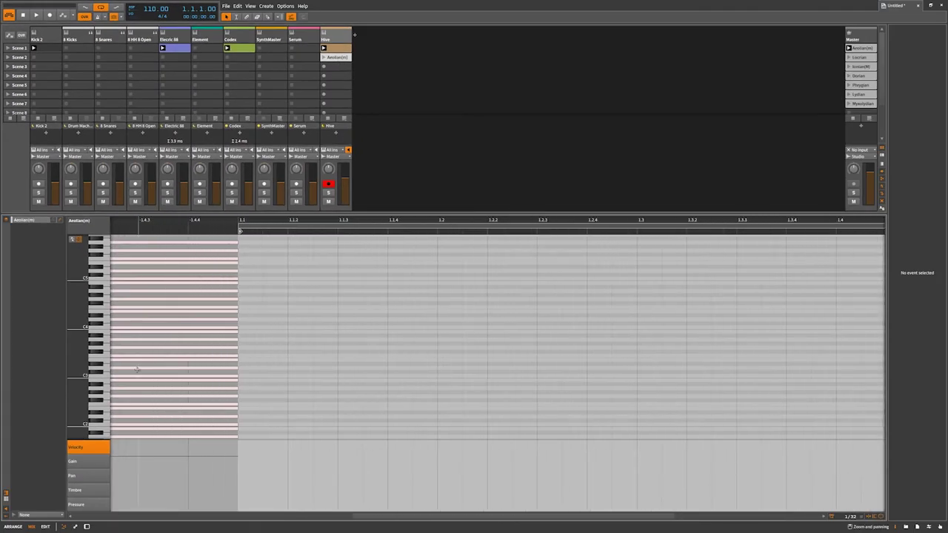
pyautogui.scroll(-5, 134, 374)
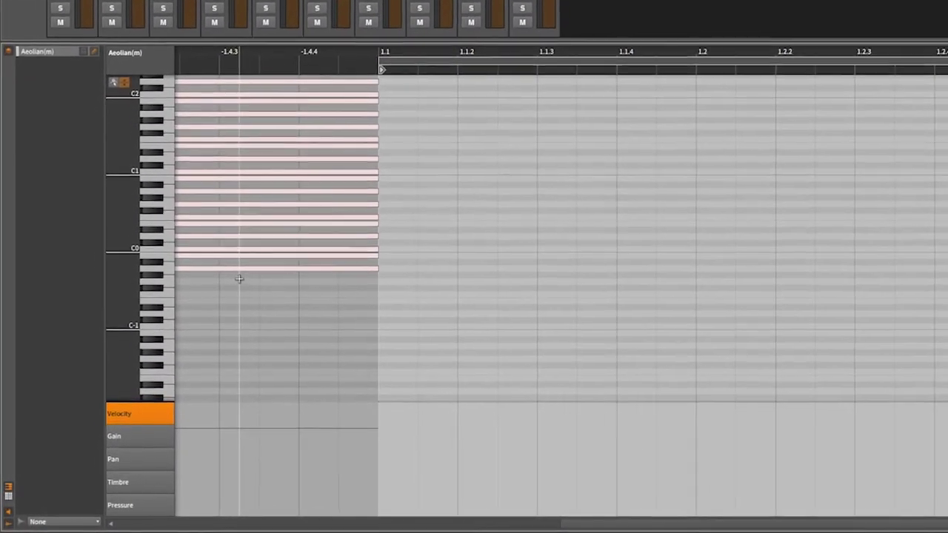
pyautogui.scroll(8, 264, 247)
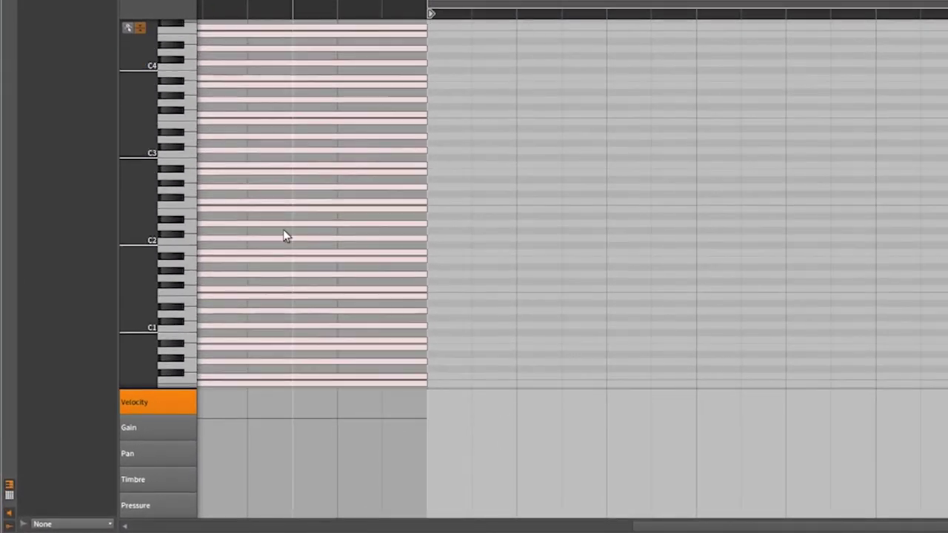
pyautogui.scroll(-8, 283, 231)
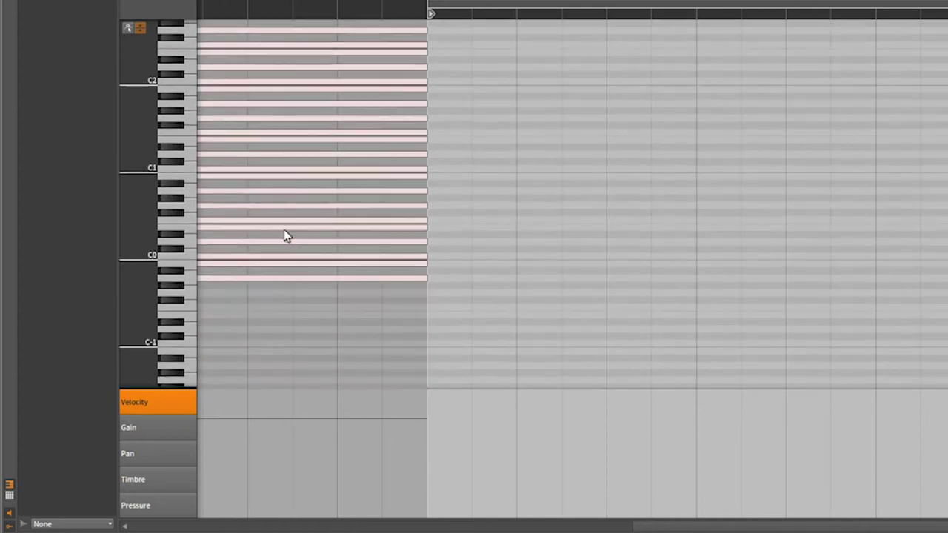
pyautogui.click(281, 246)
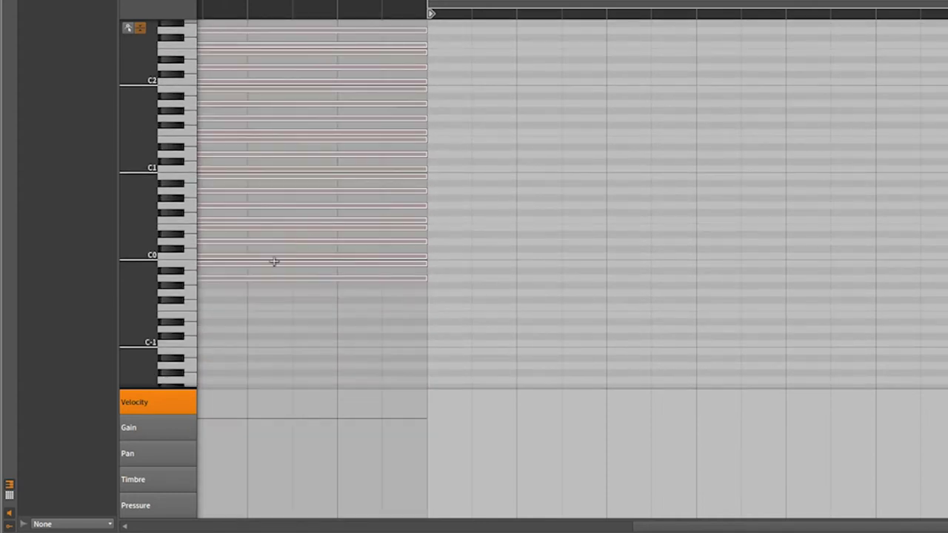
# - Transpose the clip's scale notes down three semitones and fold the note editor to only the pitches used in the scale
pyautogui.moveTo(274, 278); pyautogui.dragTo(274, 300)
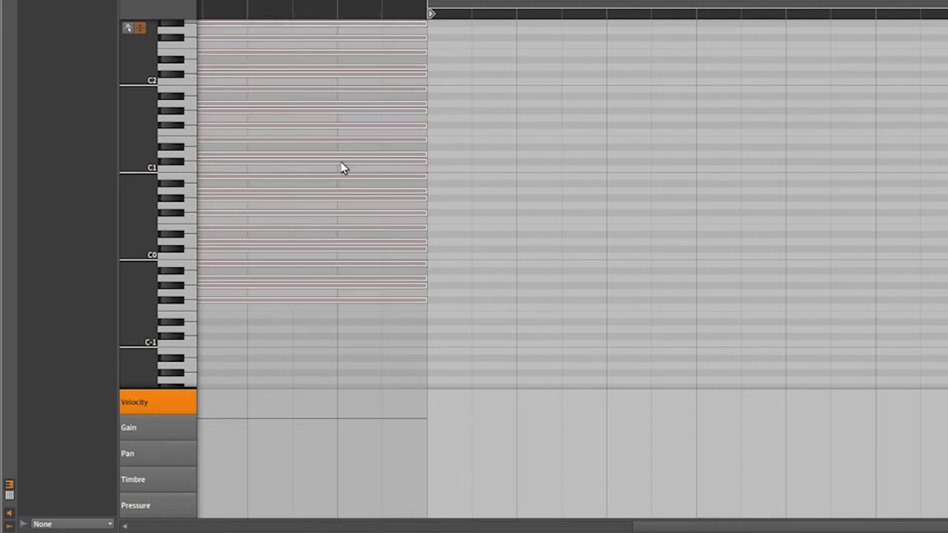
pyautogui.click(9, 495)
pyautogui.scroll(5, 548, 237)
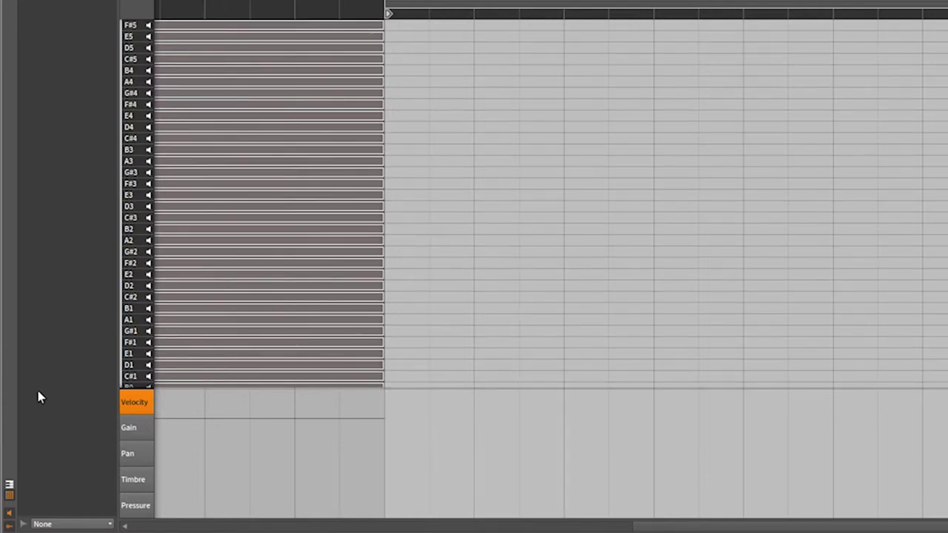
# - Build a one-beat chord at the clip's start from the scale notes C#1, E1, G#1, D2 and F#2, removing the extra E2
pyautogui.doubleClick(402, 377)
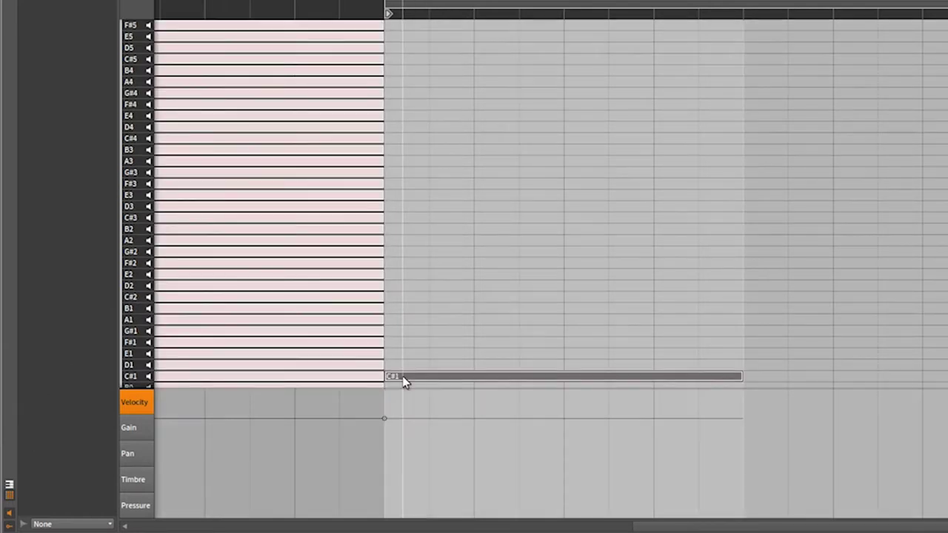
pyautogui.doubleClick(396, 354)
pyautogui.doubleClick(400, 331)
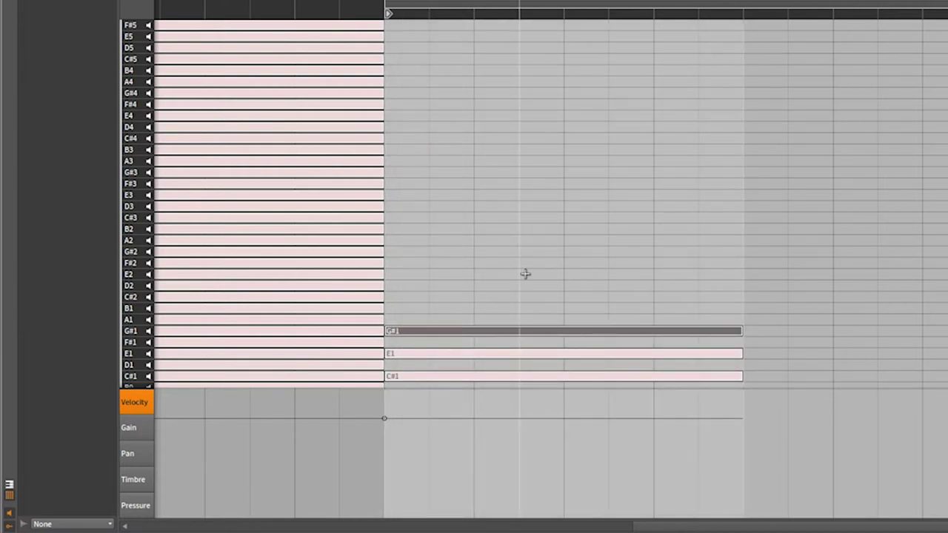
pyautogui.doubleClick(406, 275)
pyautogui.doubleClick(406, 286)
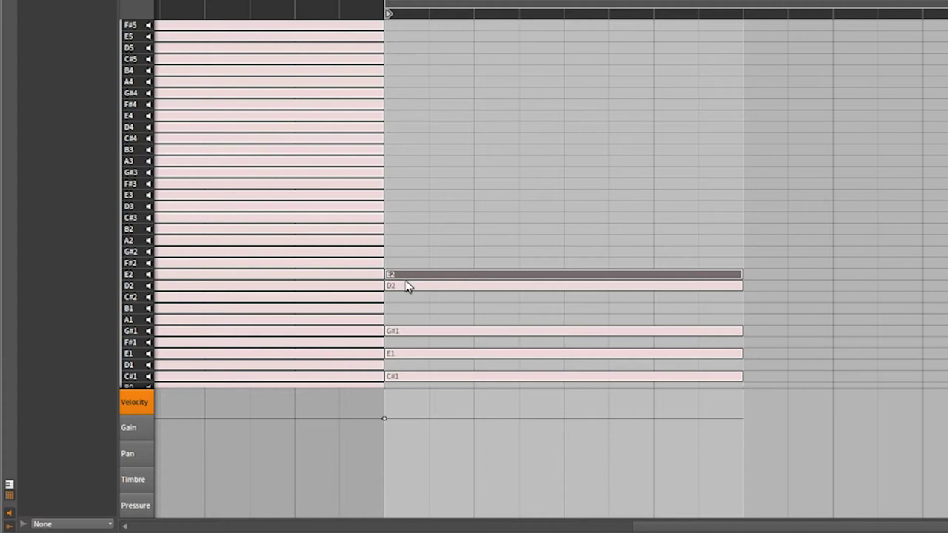
pyautogui.moveTo(406, 286); pyautogui.dragTo(406, 286)
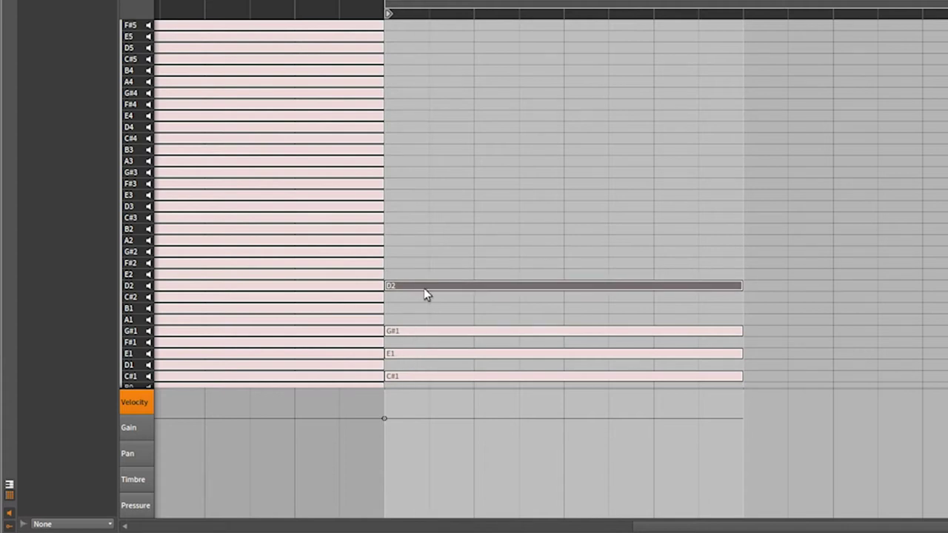
pyautogui.click(417, 263)
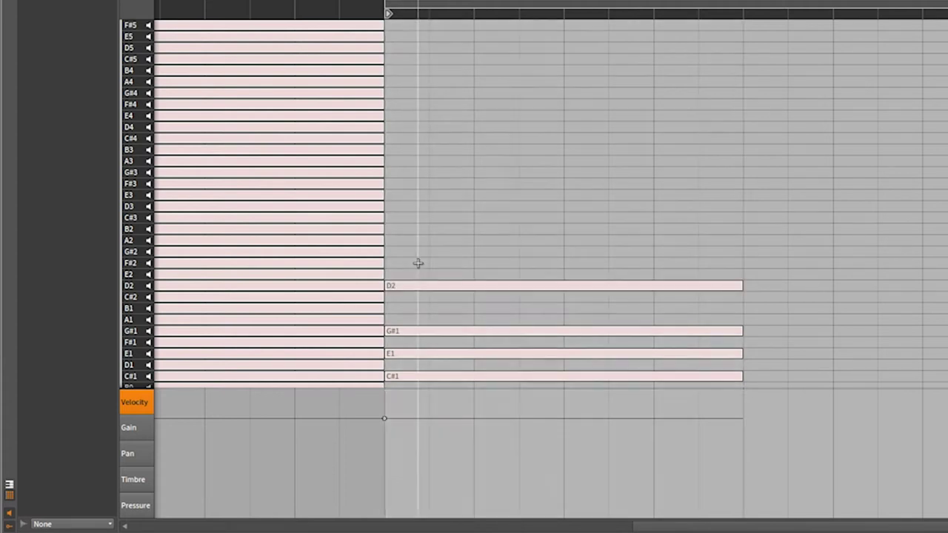
pyautogui.doubleClick(418, 263)
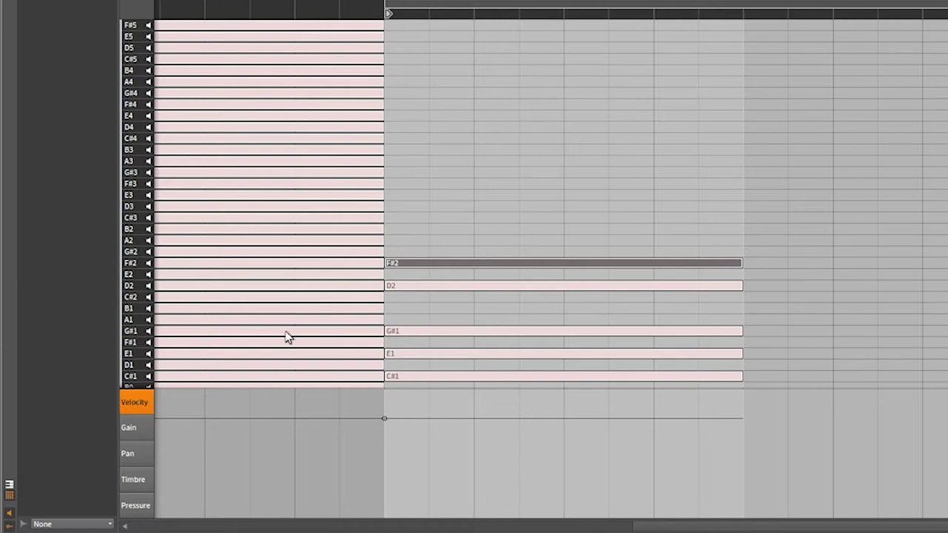
# - Delete the Aeolian(m) clip from the Hive track's Scene 2 slot
pyautogui.scroll(-3, 288, 337)
pyautogui.scroll(2, 285, 331)
pyautogui.scroll(2, 287, 333)
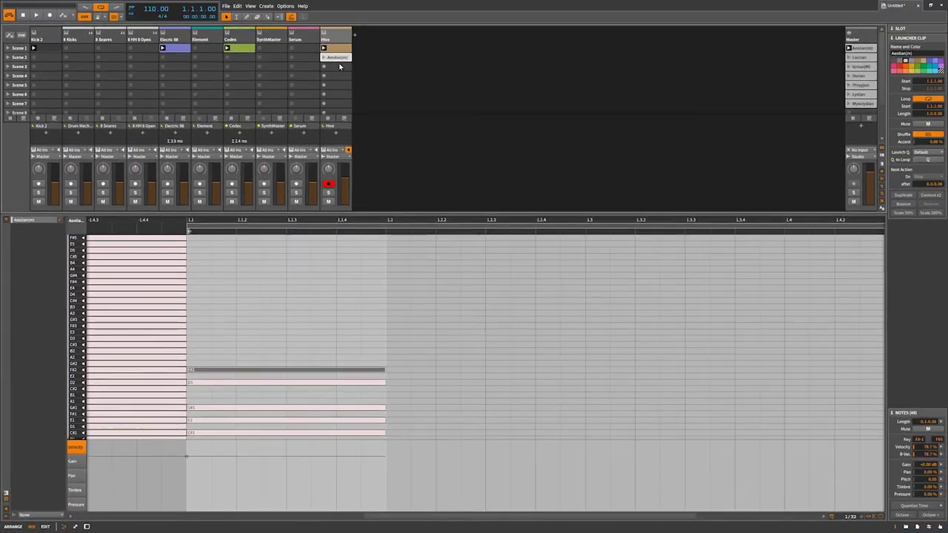
pyautogui.click(337, 59)
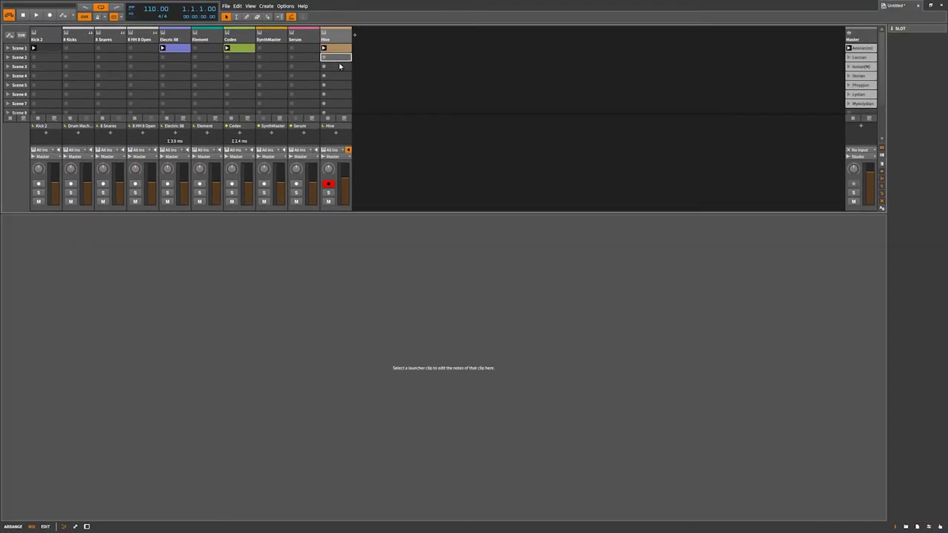
# - Compare the Aeolian(m) clip on the Master track with the Hive track's Scene 1 clip
pyautogui.click(860, 50)
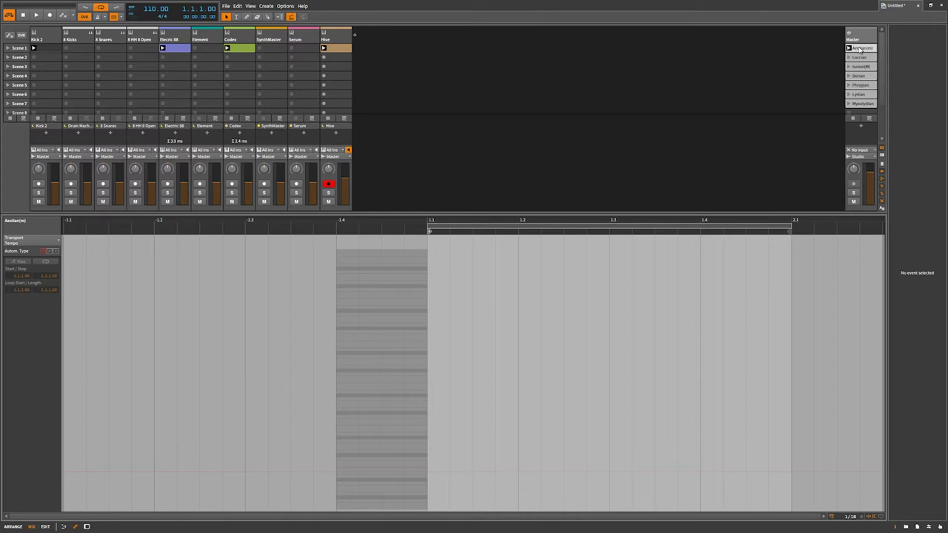
pyautogui.click(340, 50)
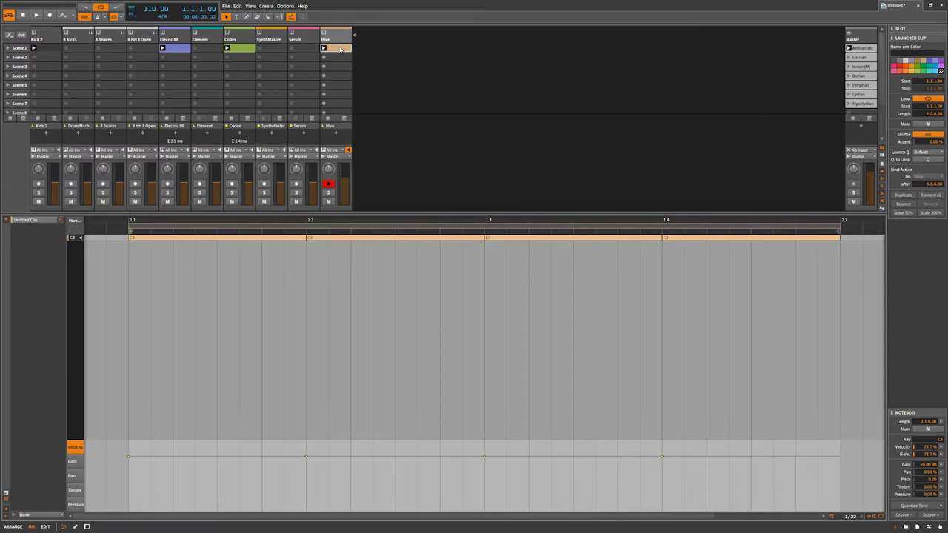
pyautogui.click(860, 49)
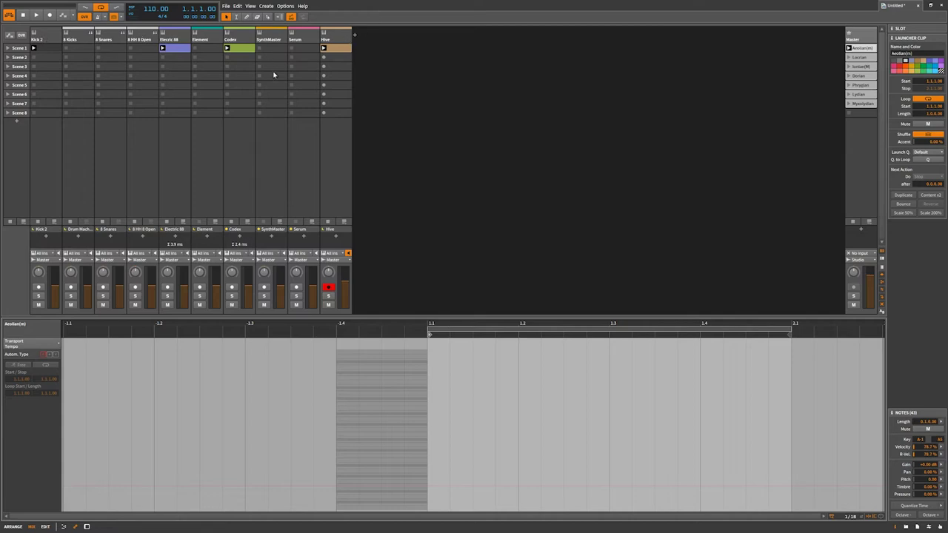
# - Look through the devices on the Kick 2, 8 Snares and 8 Kicks tracks
pyautogui.click(48, 37)
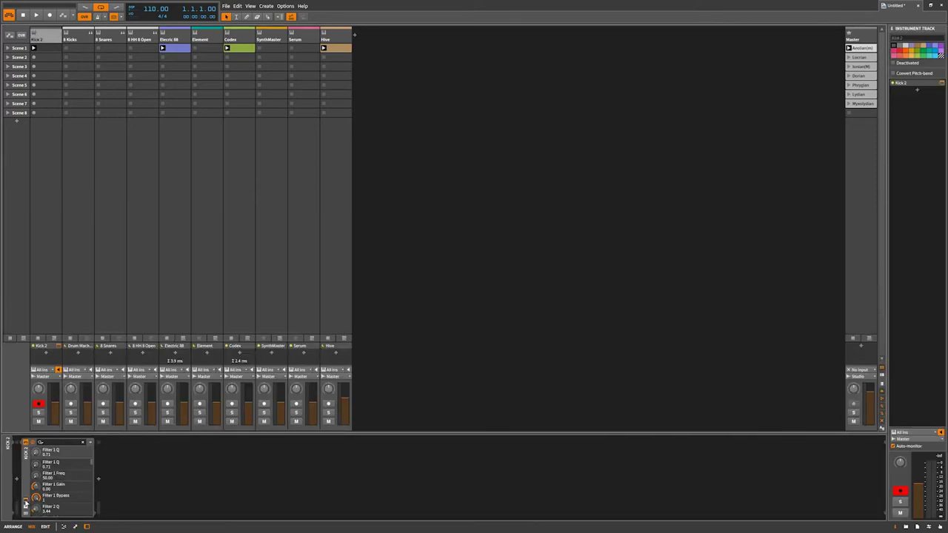
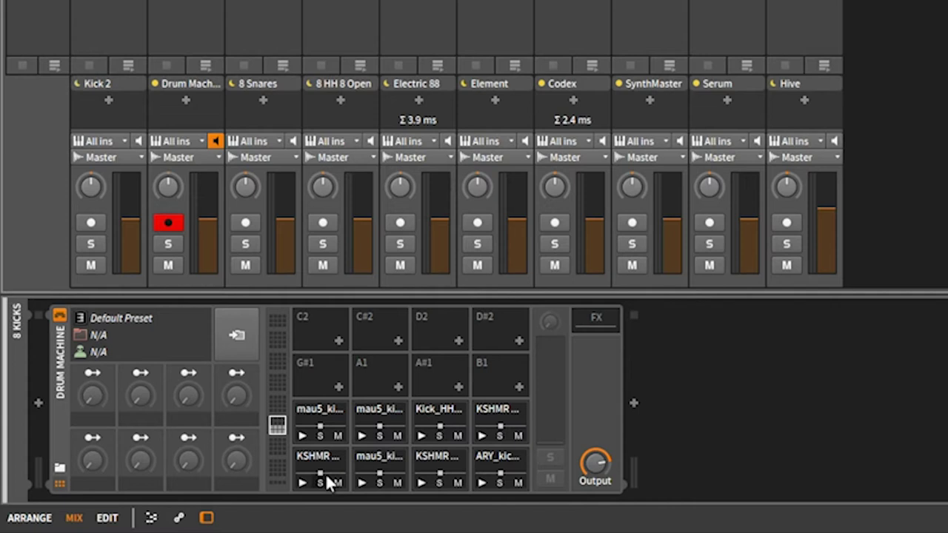
pyautogui.click(259, 83)
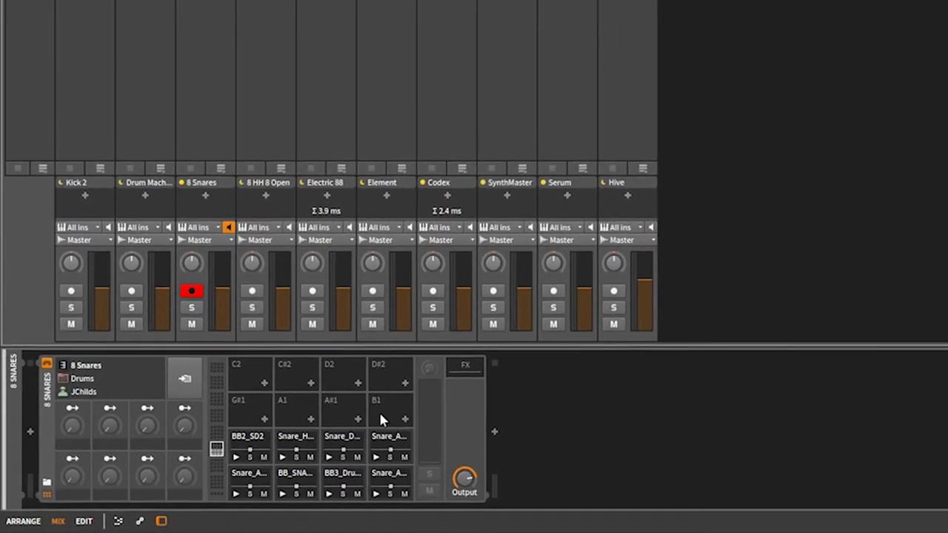
pyautogui.click(144, 182)
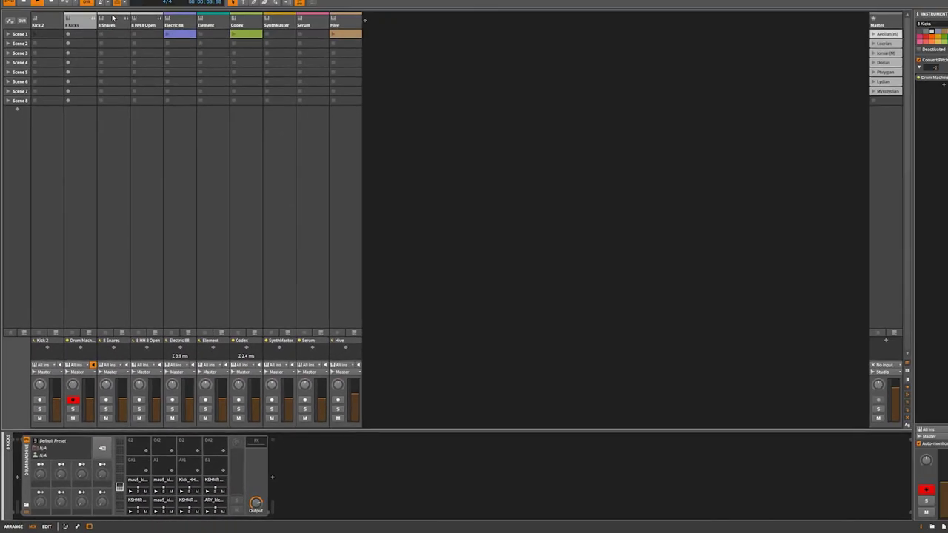
# - Expand the 8 Kicks track into its individual sampler channels, collapse it again, and stop playback after viewing the 8 HH 8 Open pads
pyautogui.click(91, 33)
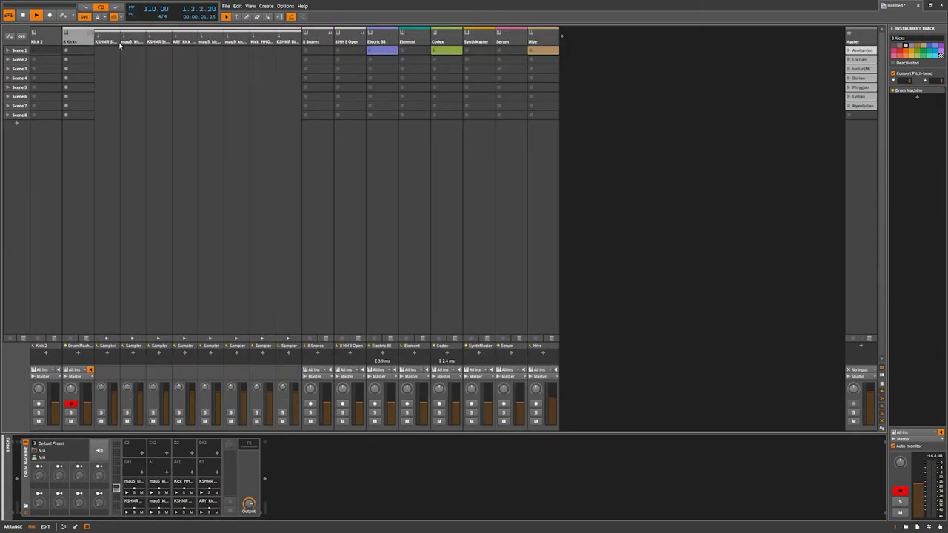
pyautogui.click(91, 33)
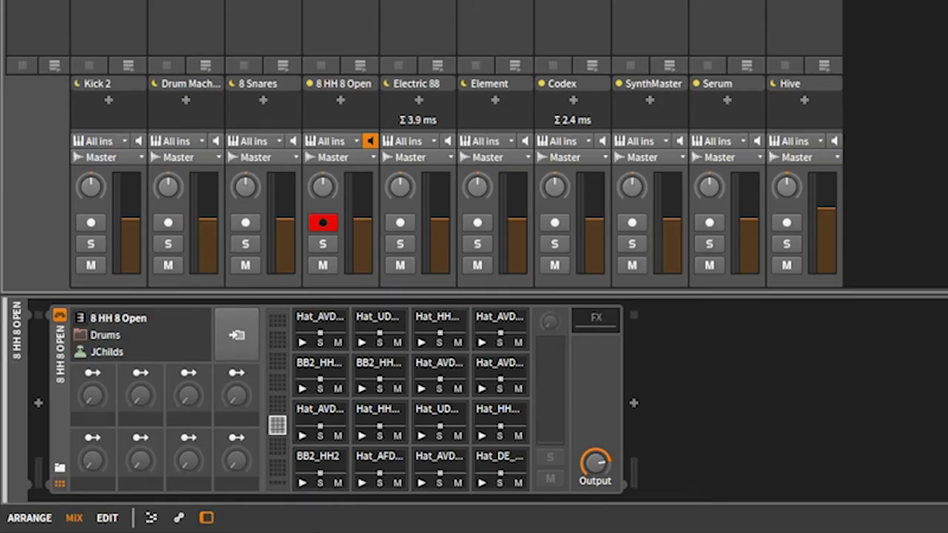
pyautogui.press('space')
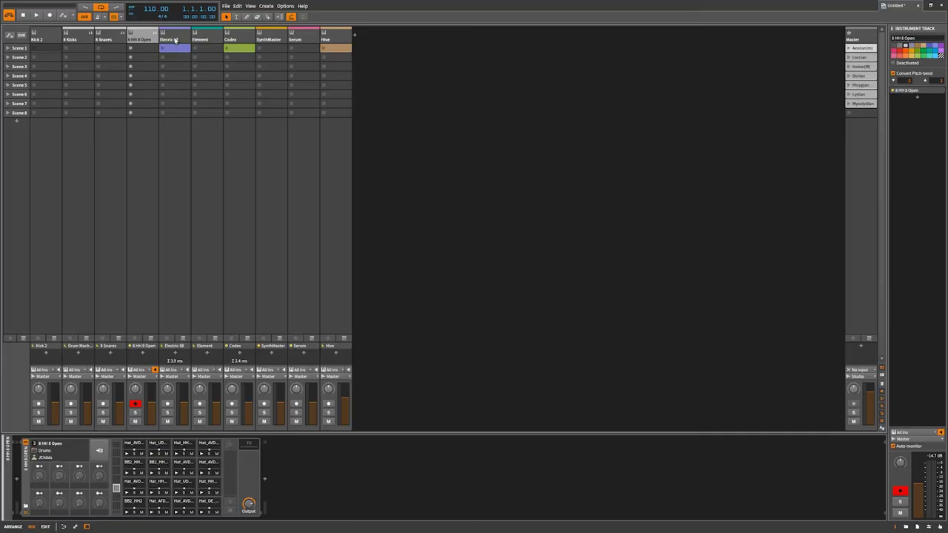
# - Open the Electric 88 track's plug-in window and place it lower, beside the track columns
pyautogui.click(175, 40)
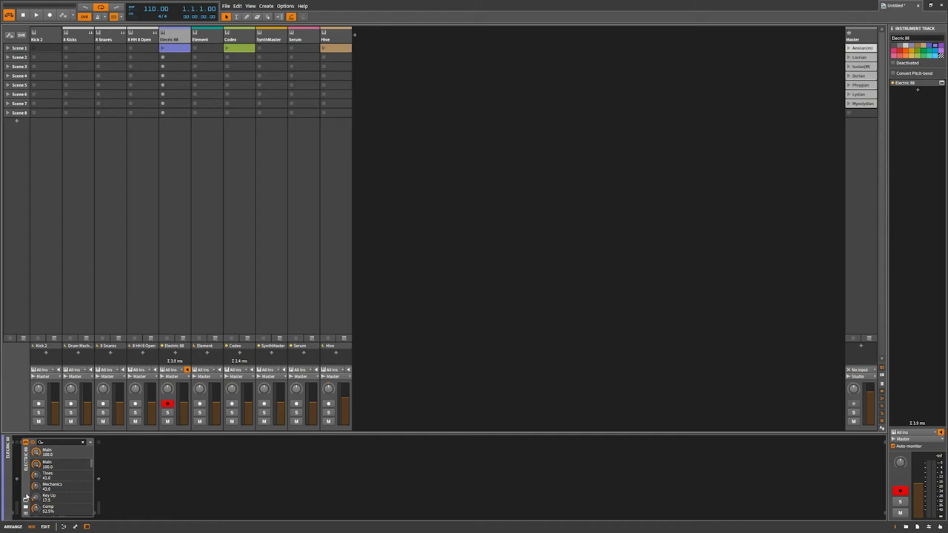
pyautogui.click(26, 503)
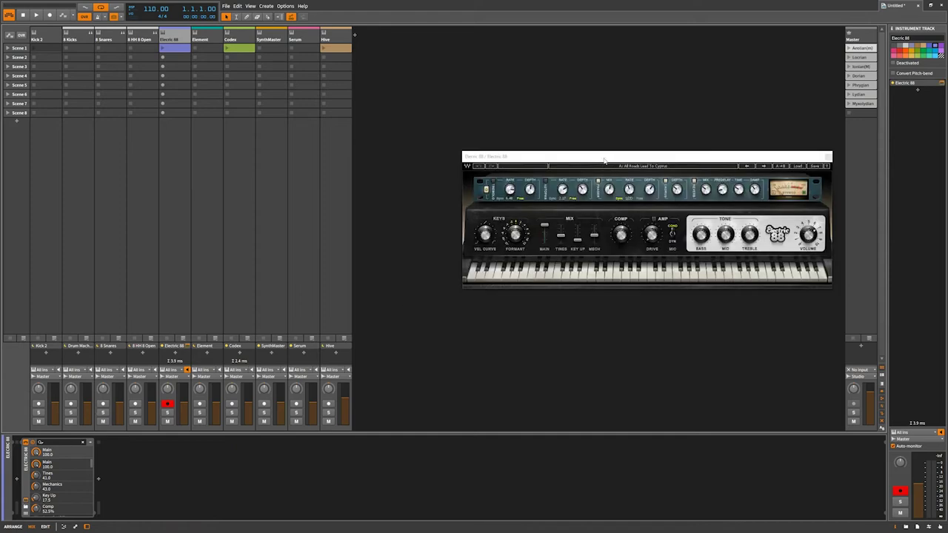
pyautogui.moveTo(604, 160); pyautogui.dragTo(499, 295)
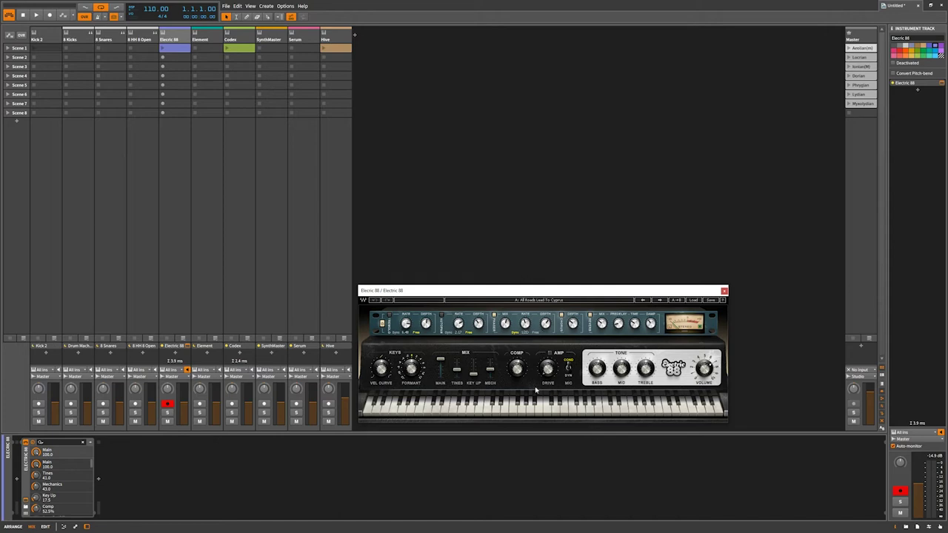
# - Open the Element track's synth window and move it closer to the track columns
pyautogui.click(200, 38)
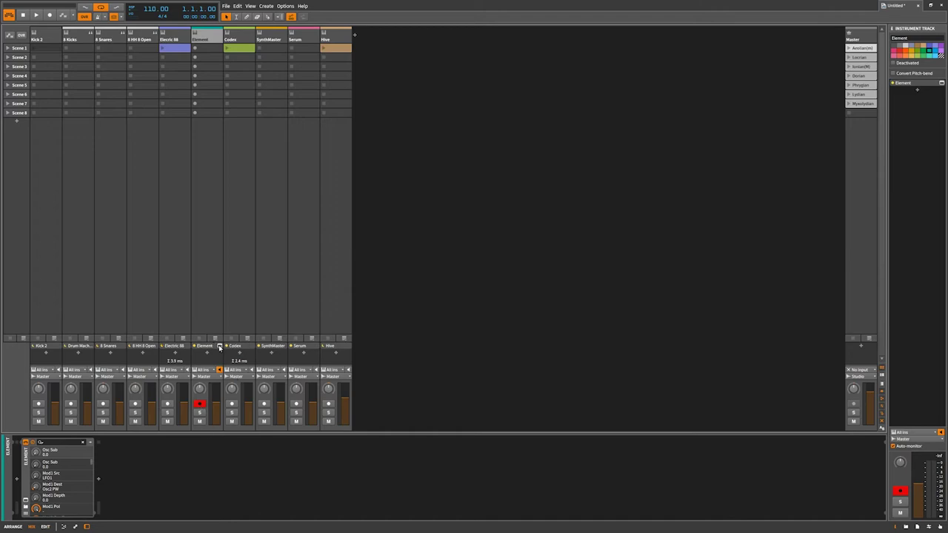
pyautogui.click(219, 347)
pyautogui.moveTo(652, 107); pyautogui.dragTo(495, 166)
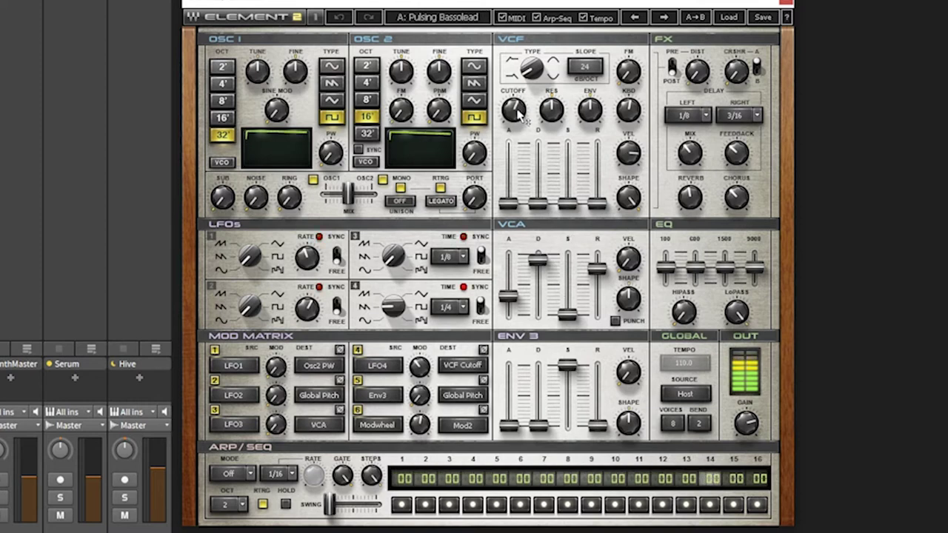
# - Shape the Element patch with filter cutoff at about 44, higher resonance, a boosted 100 Hz EQ band and a lowered low-pass
pyautogui.moveTo(513, 110); pyautogui.dragTo(513, 104)
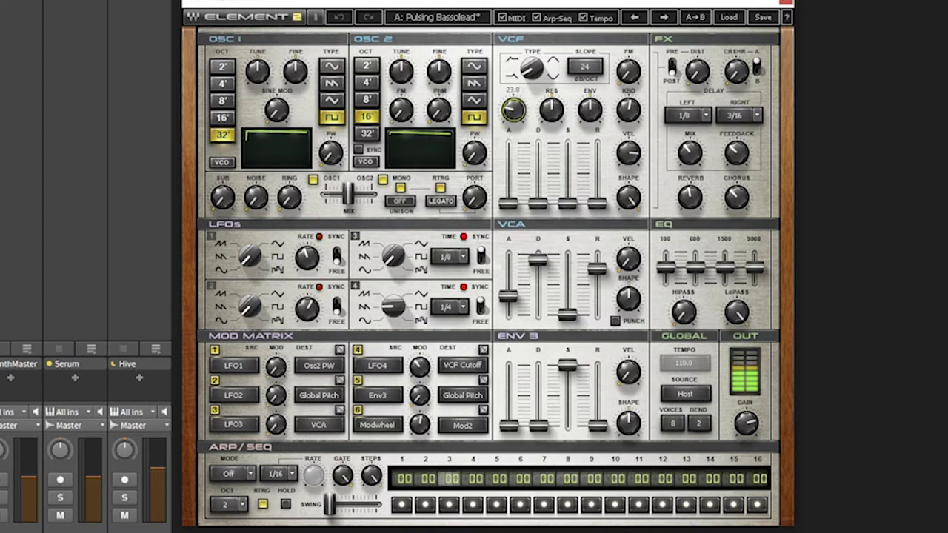
pyautogui.click(557, 111)
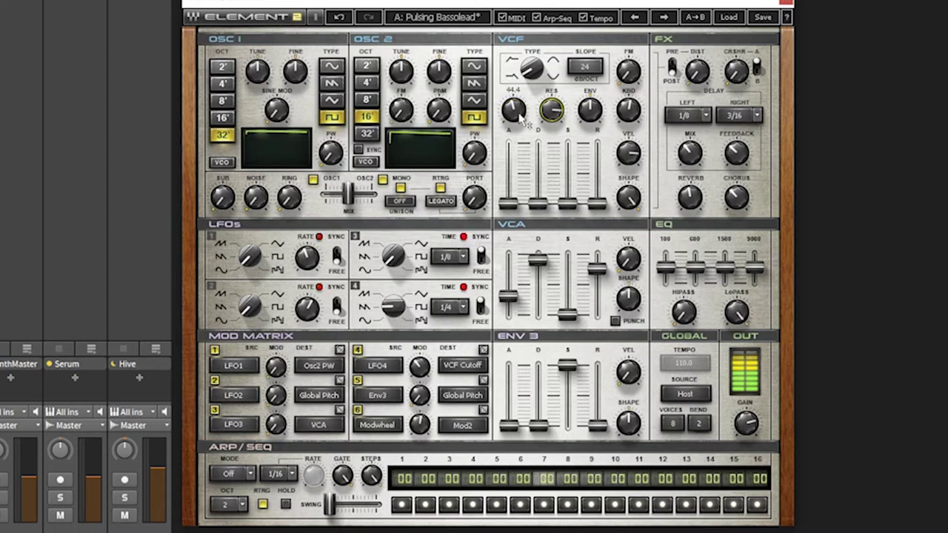
pyautogui.scroll(4, 520, 119)
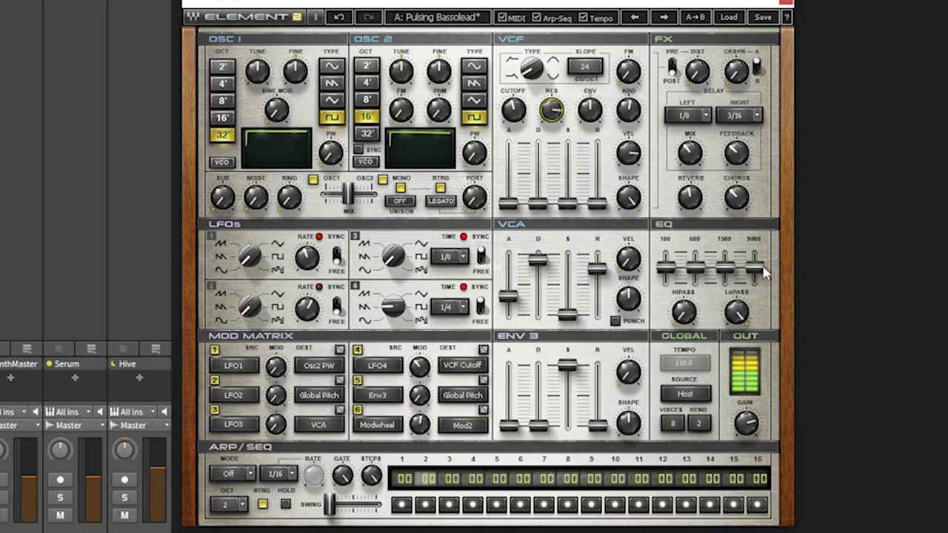
pyautogui.moveTo(666, 267); pyautogui.dragTo(666, 254)
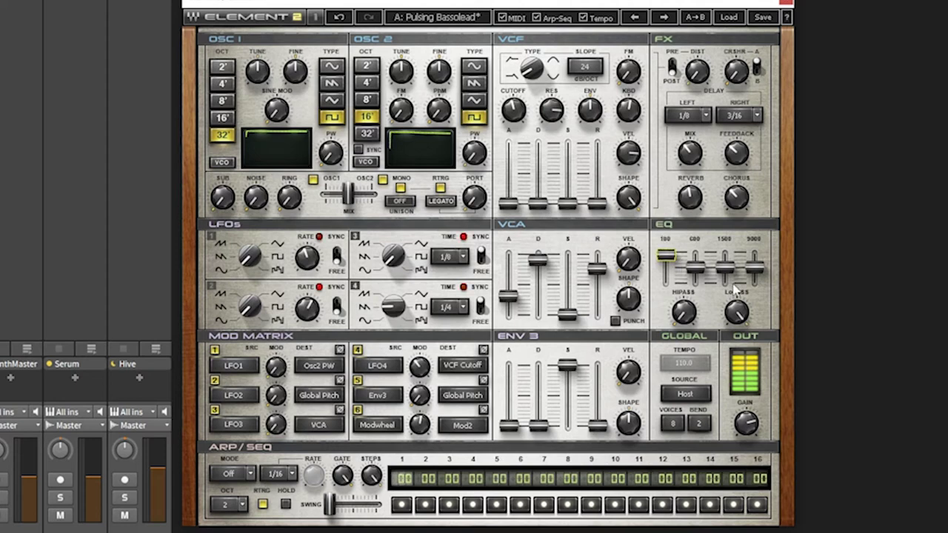
pyautogui.moveTo(737, 313)
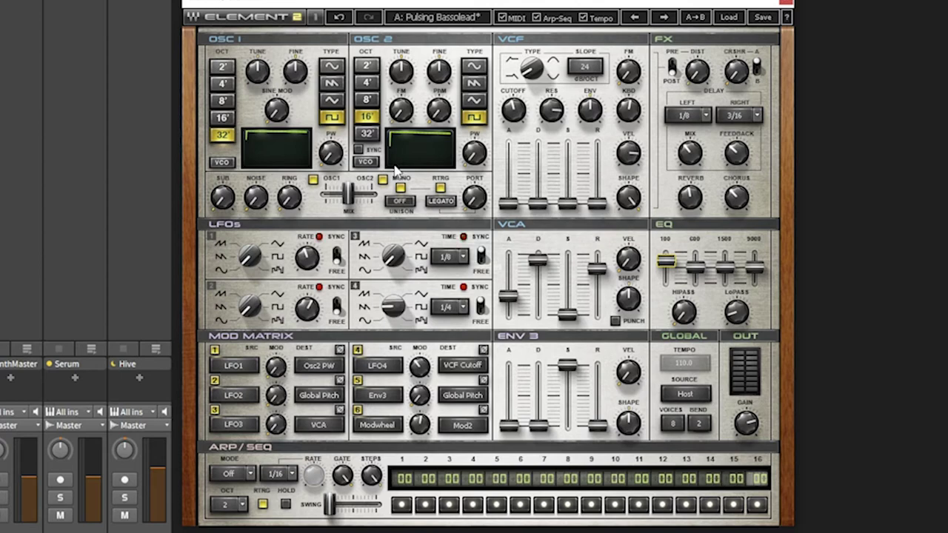
# - Compare Element's version 1 interface with version 2, return to version 2, and close the plug-in window
pyautogui.click(315, 17)
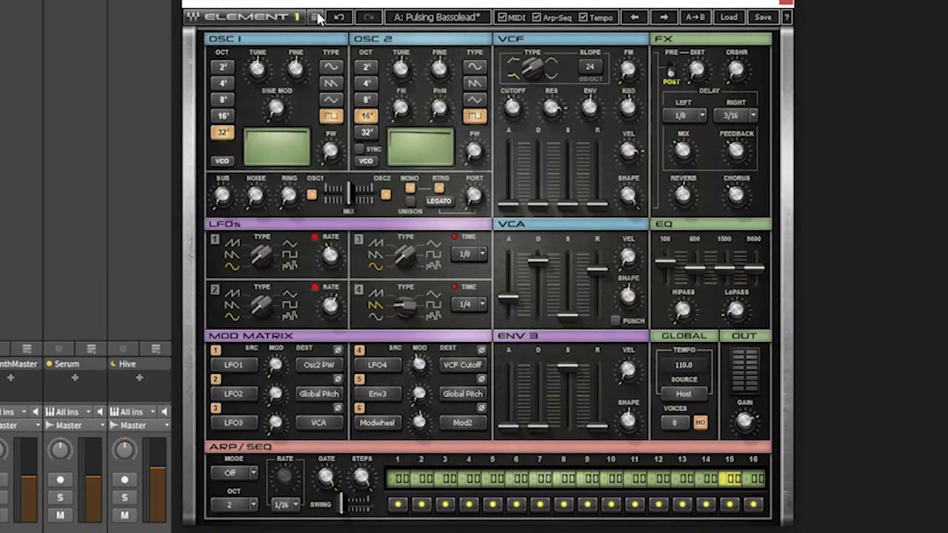
pyautogui.click(297, 17)
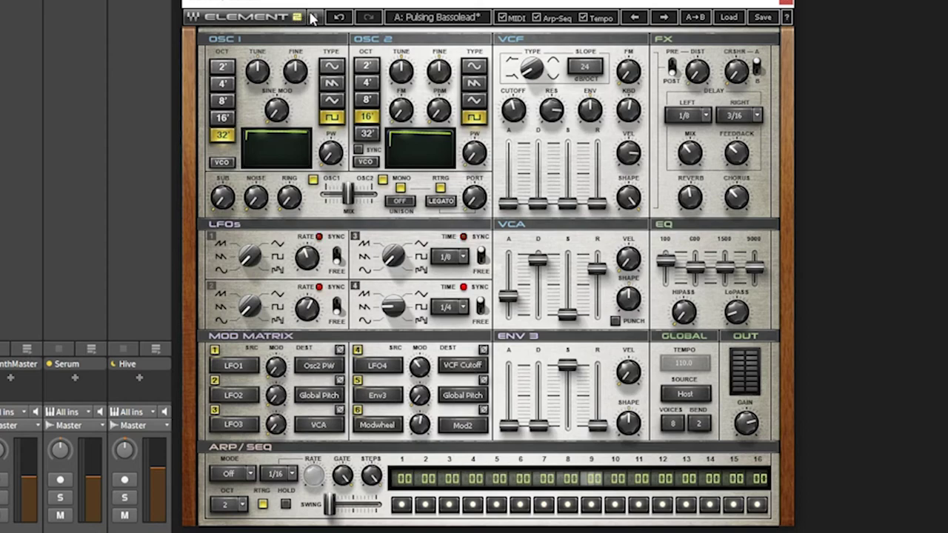
pyautogui.click(314, 16)
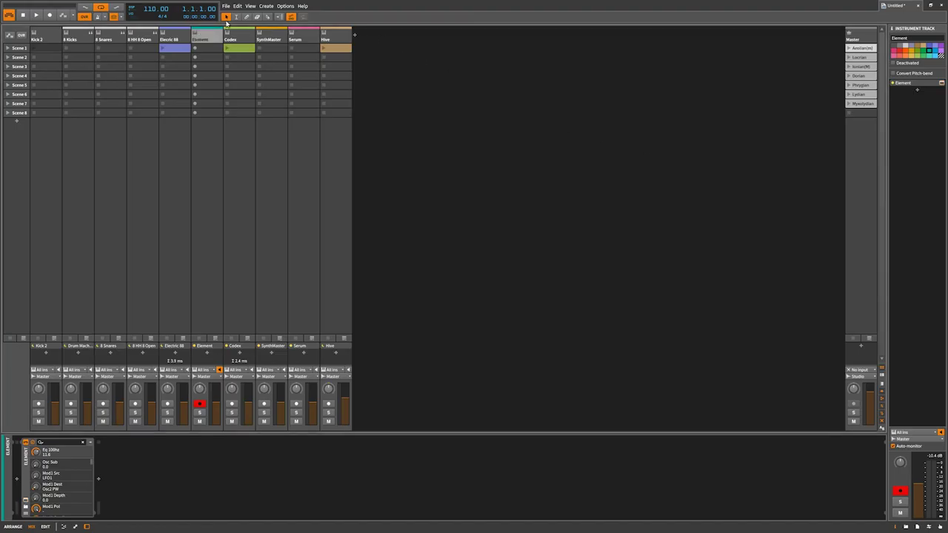
# - Open the Codex track's synth window and move it closer to the track columns
pyautogui.click(245, 42)
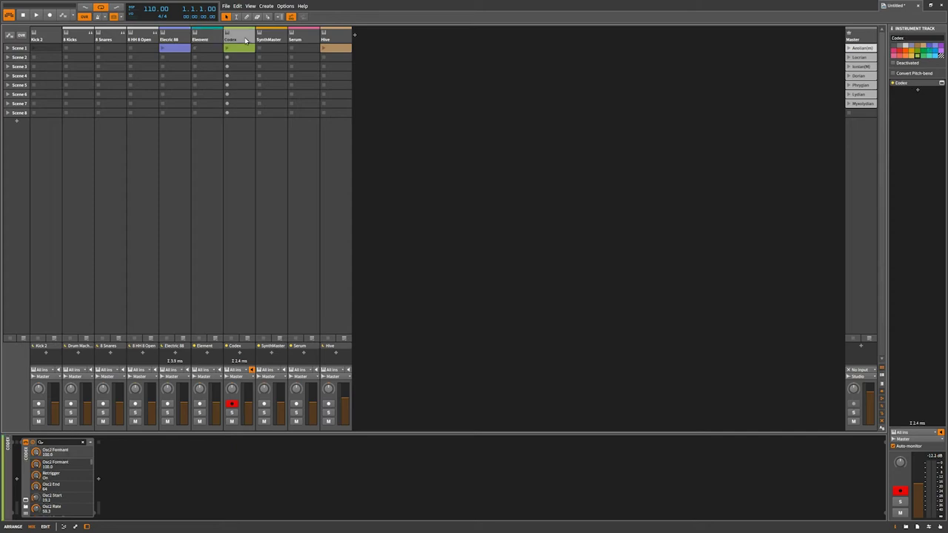
pyautogui.click(252, 346)
pyautogui.moveTo(730, 95); pyautogui.dragTo(545, 138)
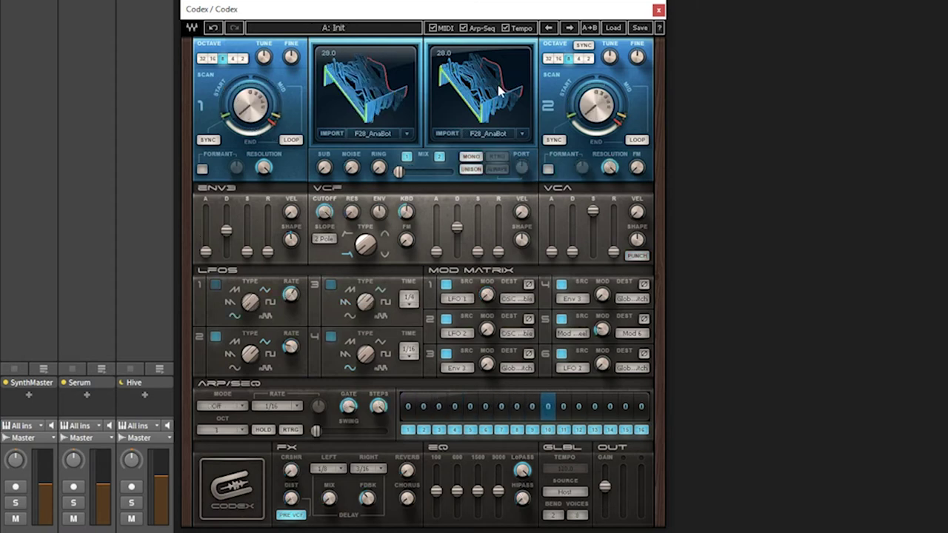
# - Raise Codex oscillator 1's scan speed, turn on its scan loop, and shift its scan markers along the wavetable
pyautogui.moveTo(250, 105); pyautogui.dragTo(250, 96)
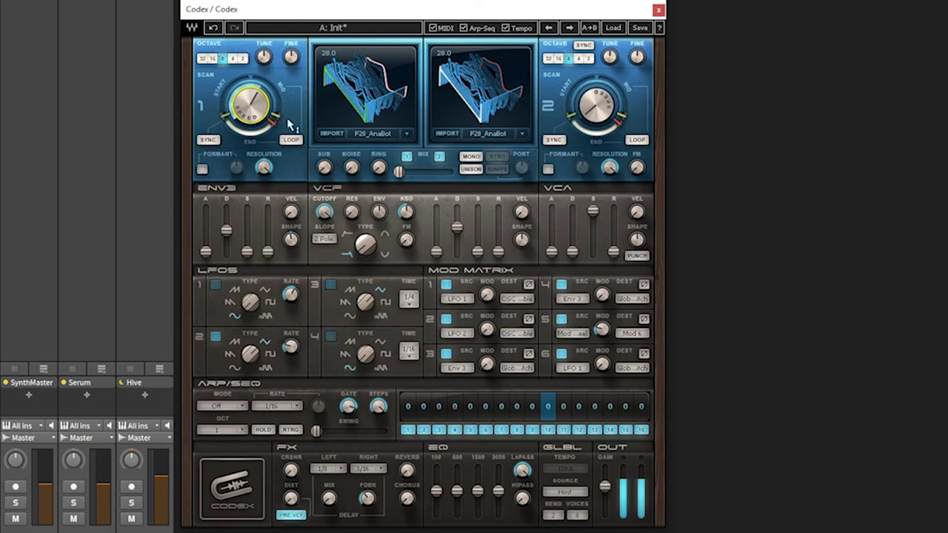
pyautogui.click(291, 140)
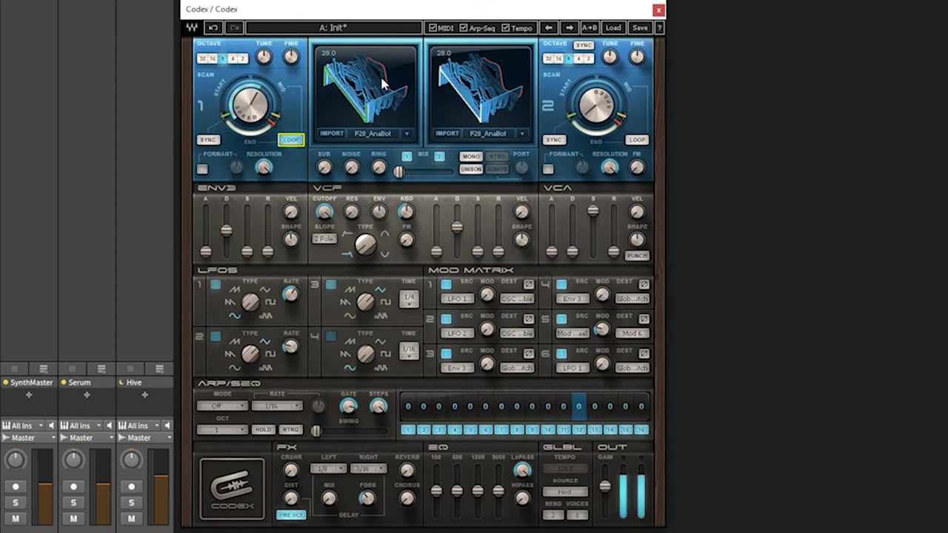
pyautogui.moveTo(279, 111)
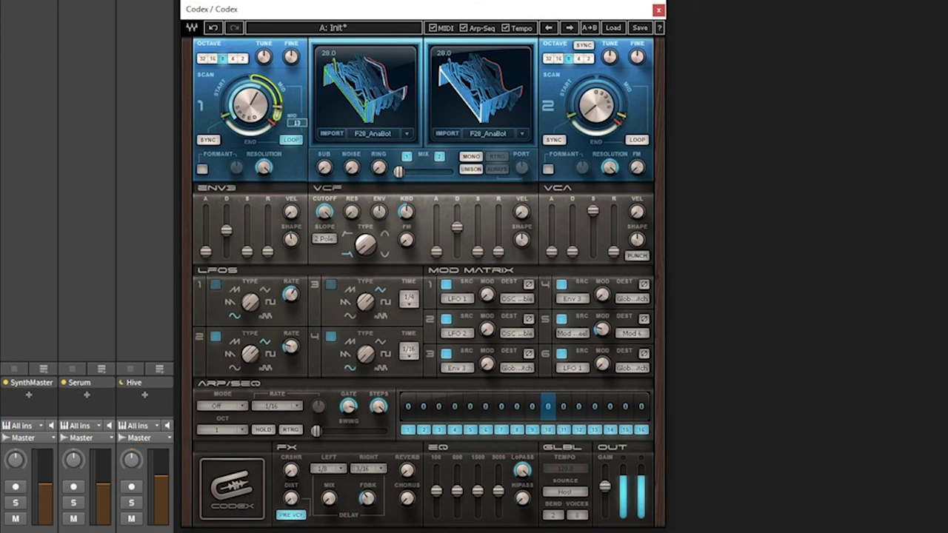
pyautogui.moveTo(230, 124); pyautogui.dragTo(229, 117)
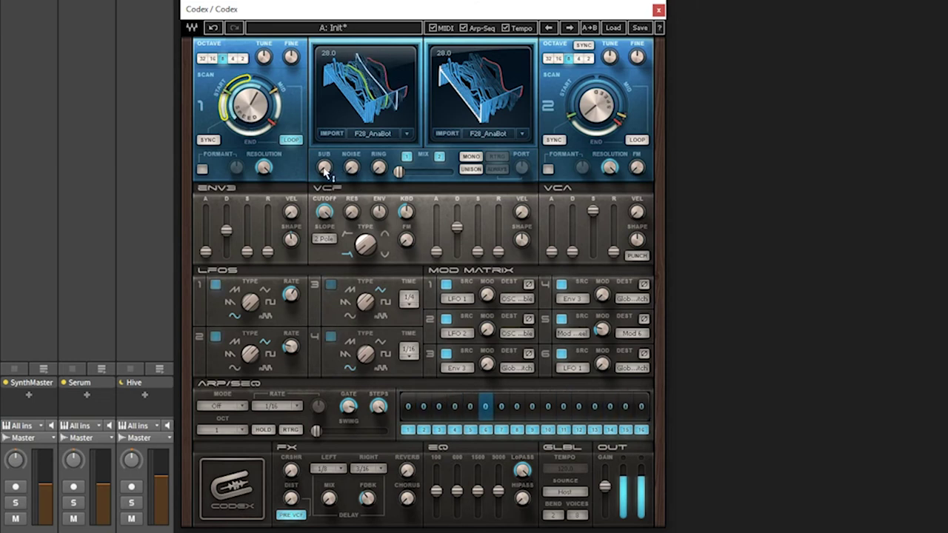
# - Add some sub and noise to the Codex patch, raise the filter resonance, and lower the filter cutoff
pyautogui.moveTo(326, 172); pyautogui.dragTo(354, 165)
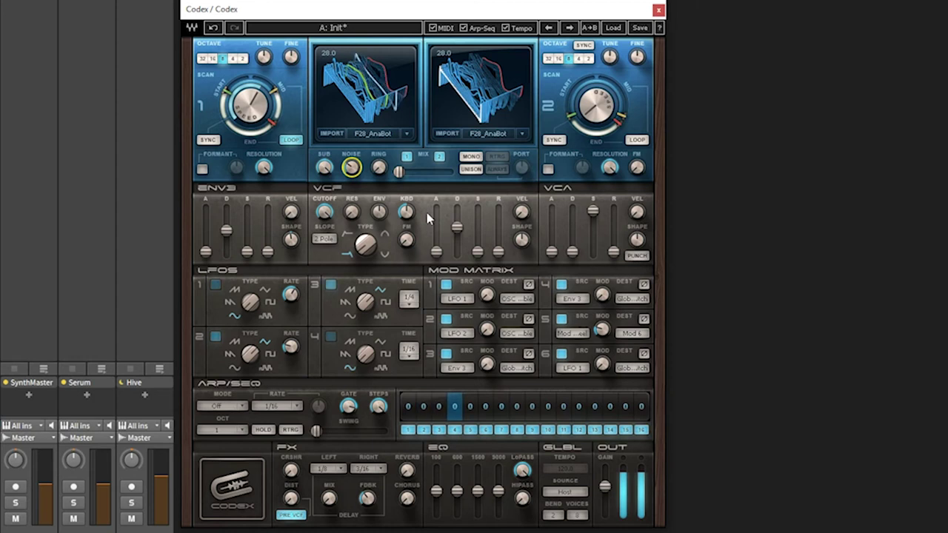
pyautogui.moveTo(351, 213); pyautogui.dragTo(329, 224)
pyautogui.click(326, 216)
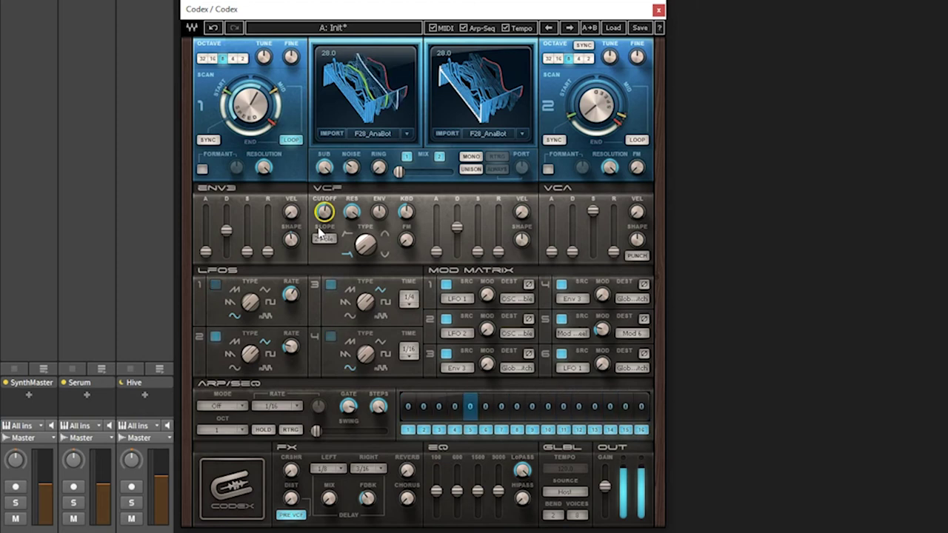
# - Turn on looping and raise the scan speed for Codex oscillator 2, set the oscillator mix near centre, and close the plug-in window
pyautogui.moveTo(400, 172); pyautogui.dragTo(447, 172)
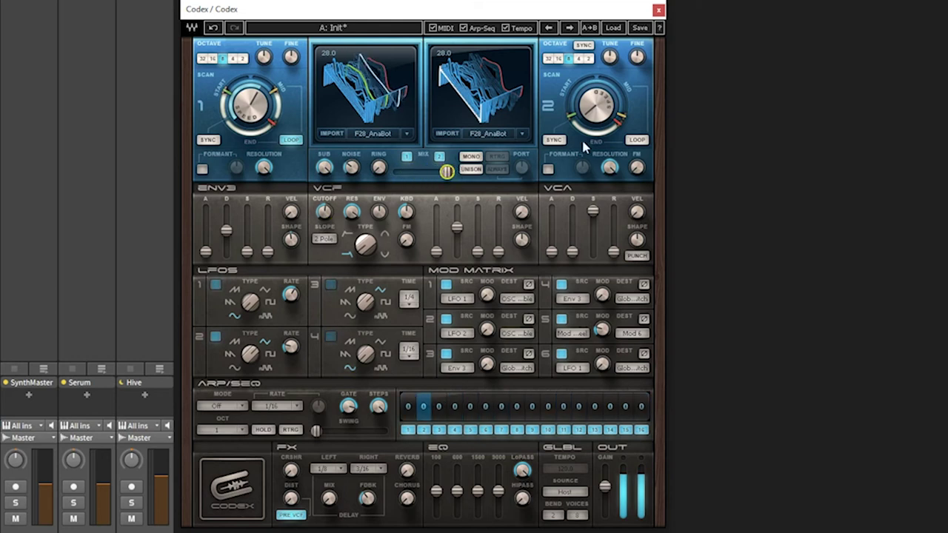
pyautogui.click(639, 140)
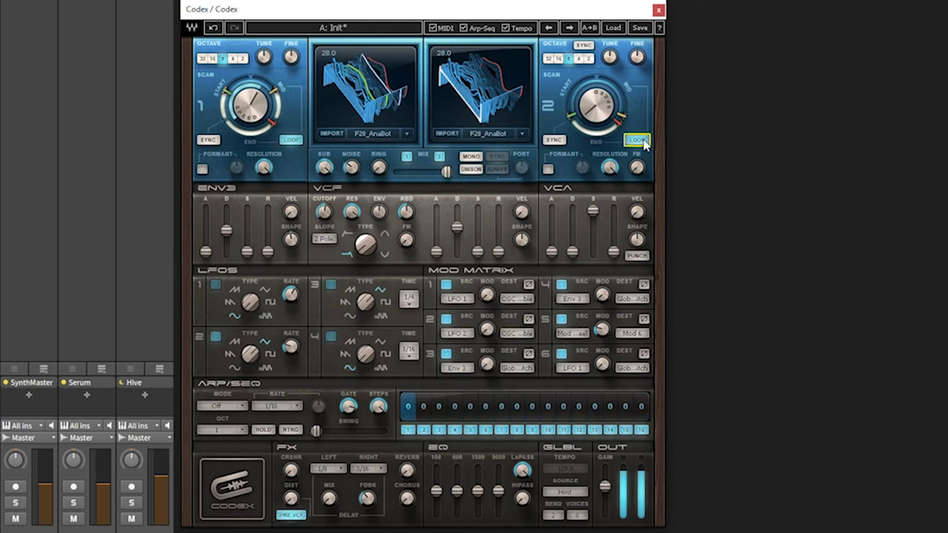
pyautogui.click(596, 106)
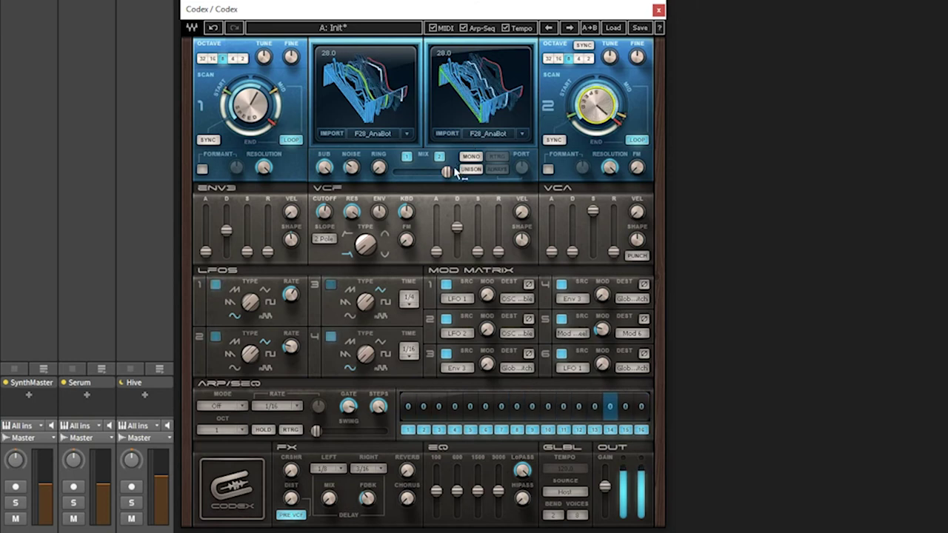
pyautogui.moveTo(447, 171); pyautogui.dragTo(418, 171)
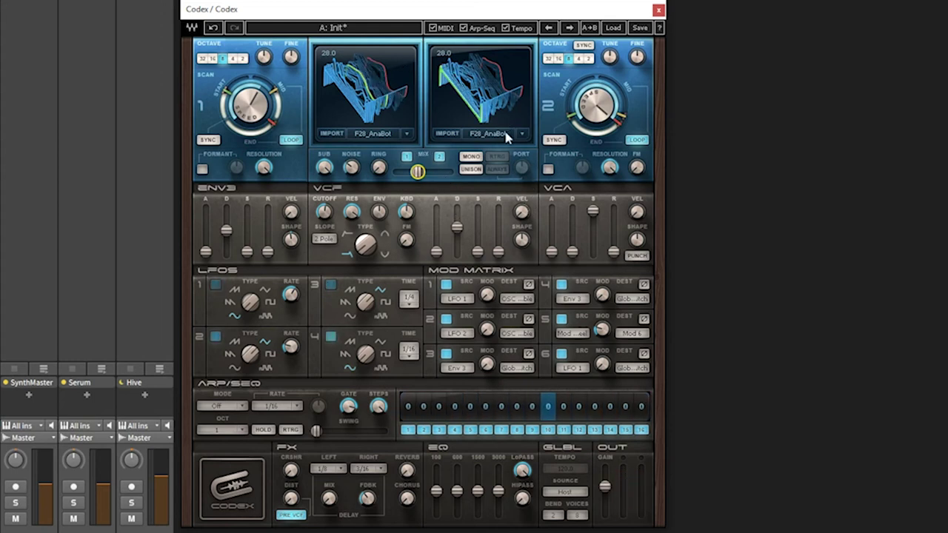
pyautogui.click(658, 11)
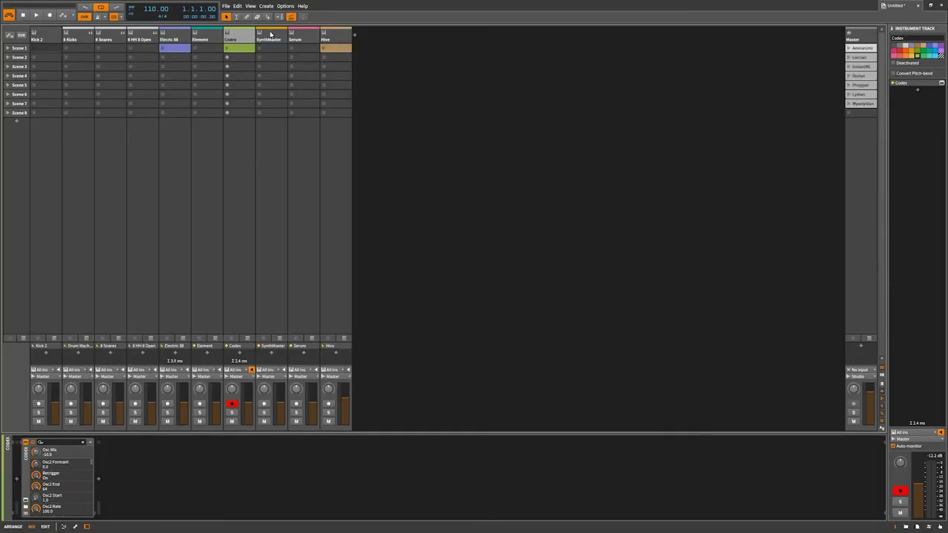
# - Open the SynthMaster track's synth window near the track columns, and look through its local preset browser before returning to Layer 1
pyautogui.click(271, 34)
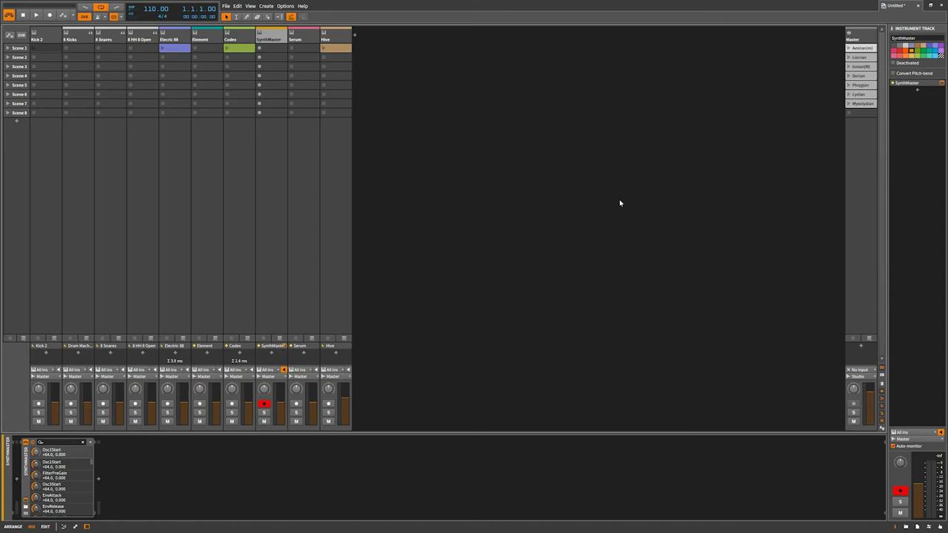
pyautogui.moveTo(643, 117); pyautogui.dragTo(568, 195)
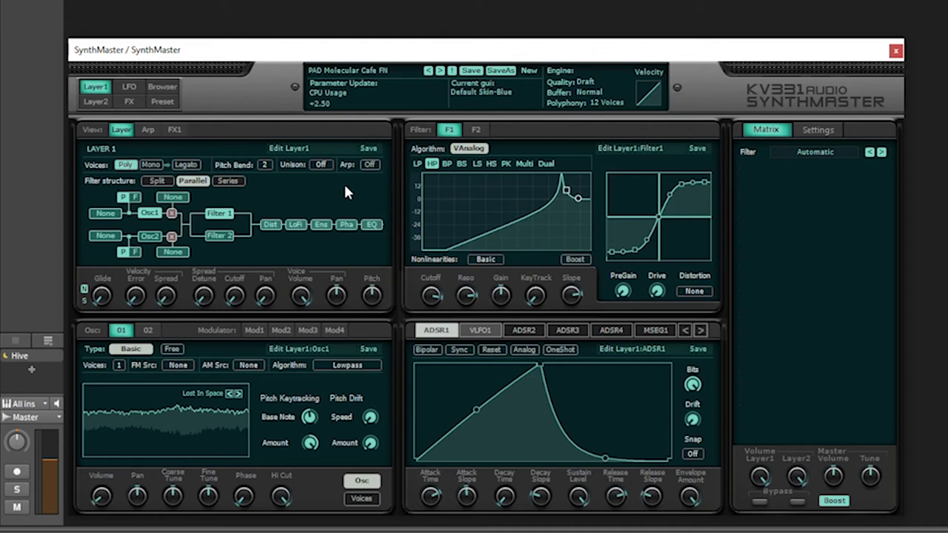
pyautogui.click(164, 88)
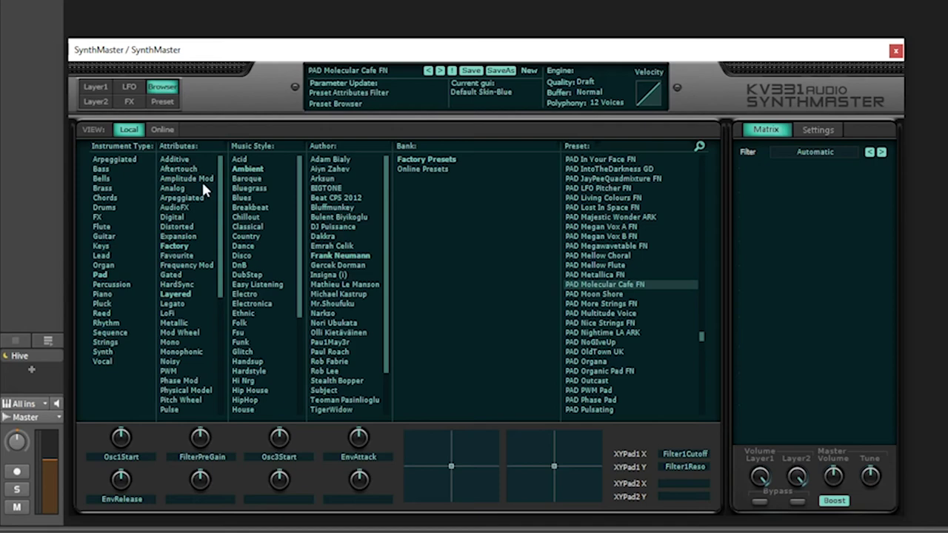
pyautogui.click(96, 86)
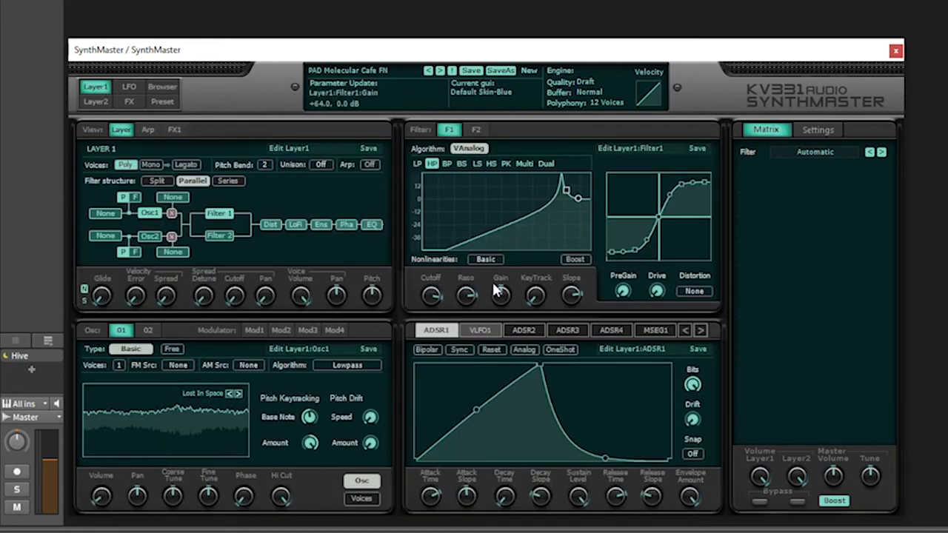
# - Assign SynthMaster's LFO 1 to Filter 1's cutoff and resonance, and raise the modulation amounts in the matrix
pyautogui.click(482, 331)
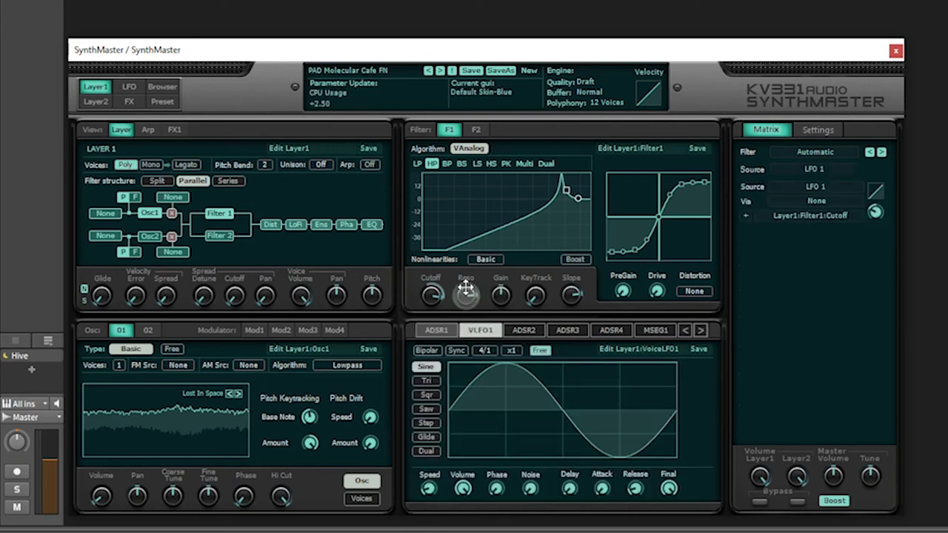
pyautogui.moveTo(467, 297); pyautogui.dragTo(468, 297)
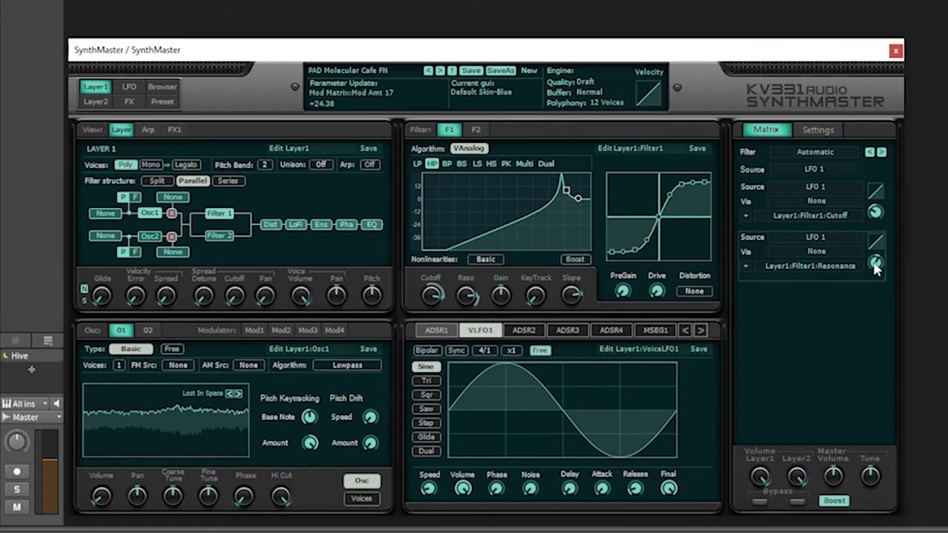
pyautogui.moveTo(875, 213); pyautogui.dragTo(880, 125)
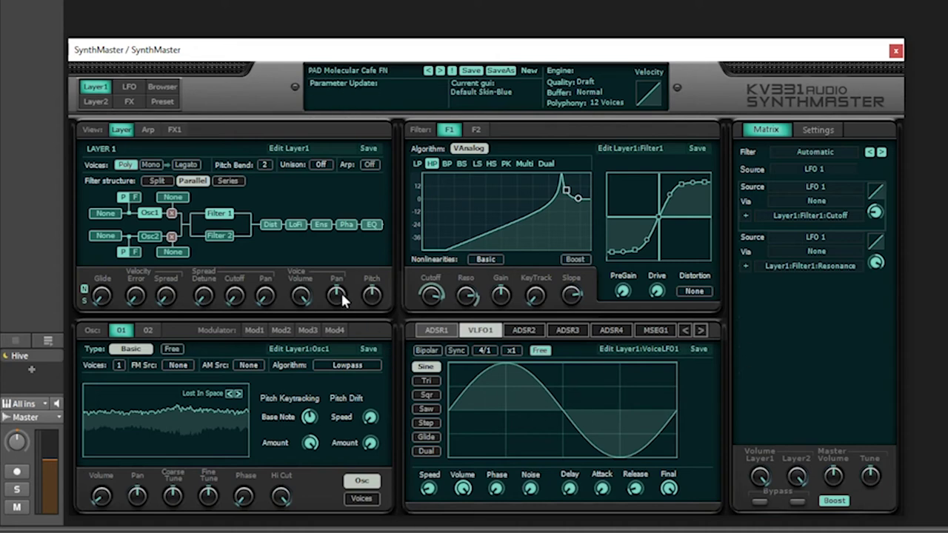
# - View SynthMaster's Layer 1 arpeggiator and close the plug-in window
pyautogui.click(154, 127)
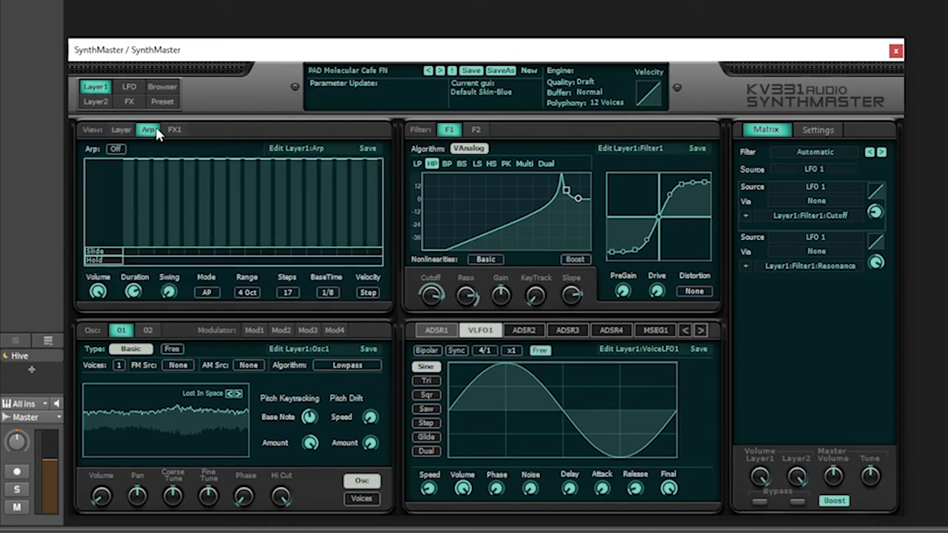
pyautogui.click(895, 51)
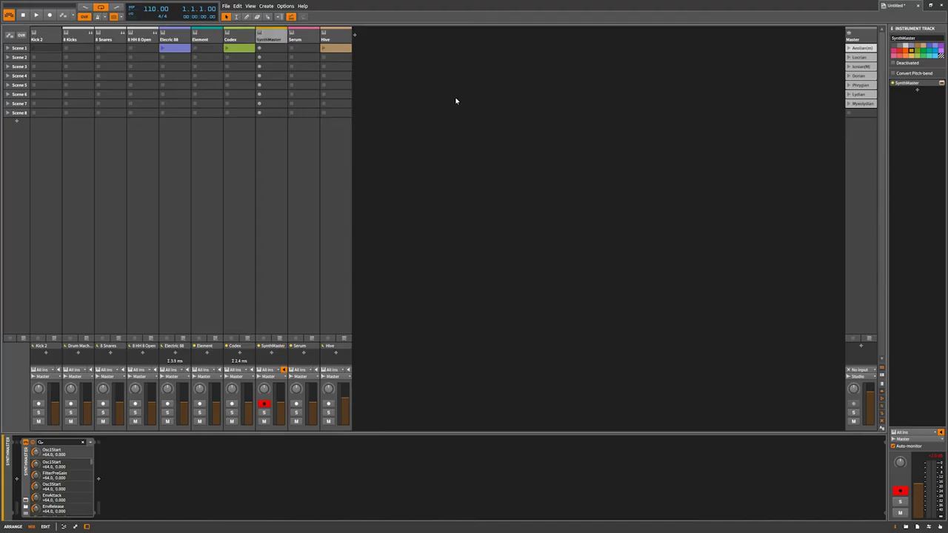
# - Open the Serum track's synth window and move it closer to the track columns
pyautogui.click(314, 37)
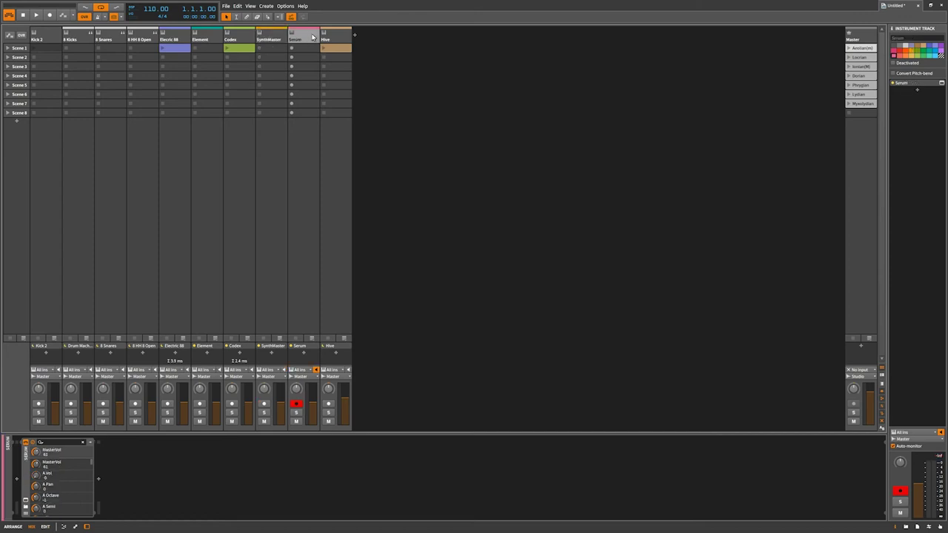
pyautogui.click(316, 346)
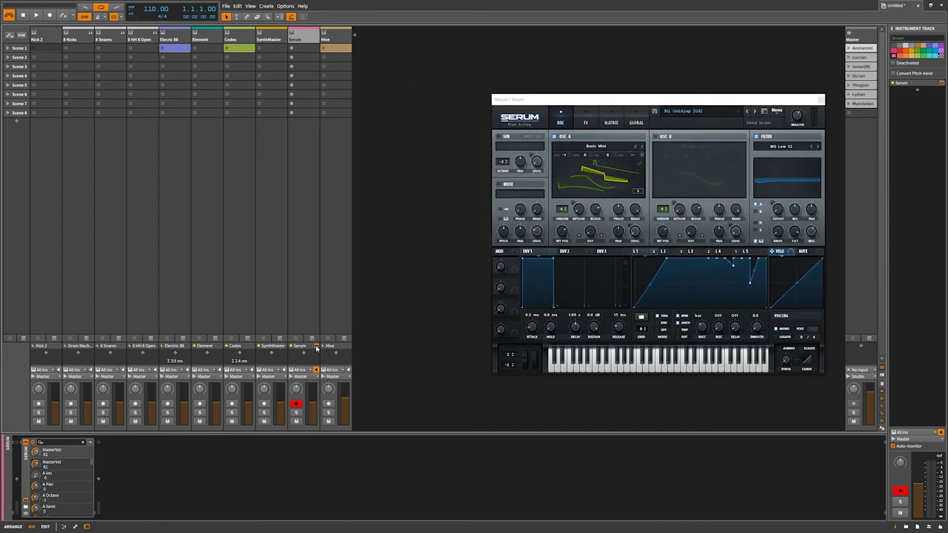
pyautogui.moveTo(683, 104); pyautogui.dragTo(550, 157)
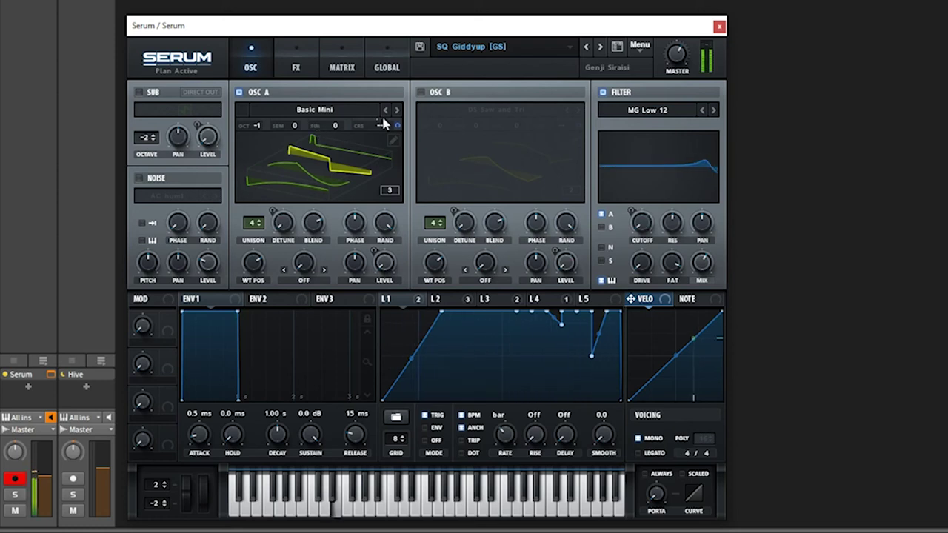
# - Turn on Serum's oscillator B with the DS Saw and Tri wavetable and set its octave to -3
pyautogui.click(422, 92)
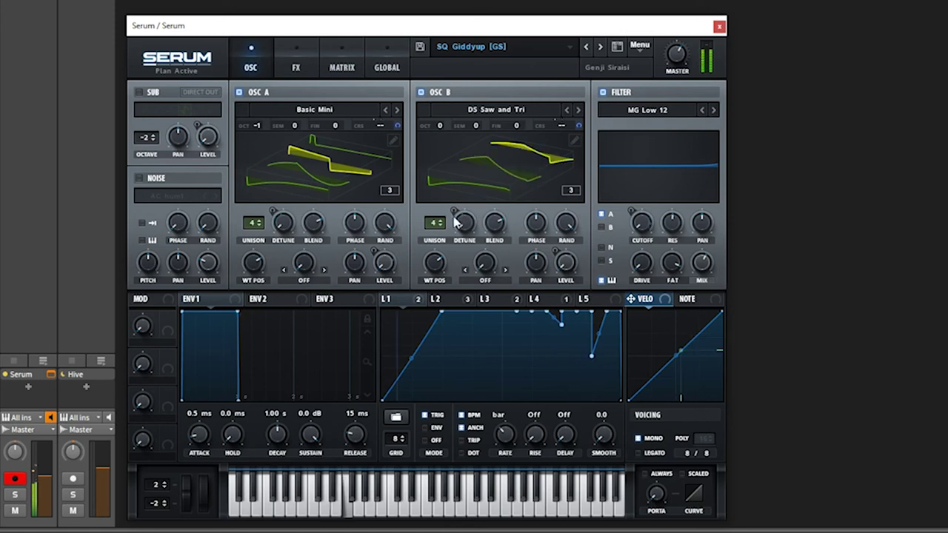
pyautogui.moveTo(442, 128); pyautogui.dragTo(447, 189)
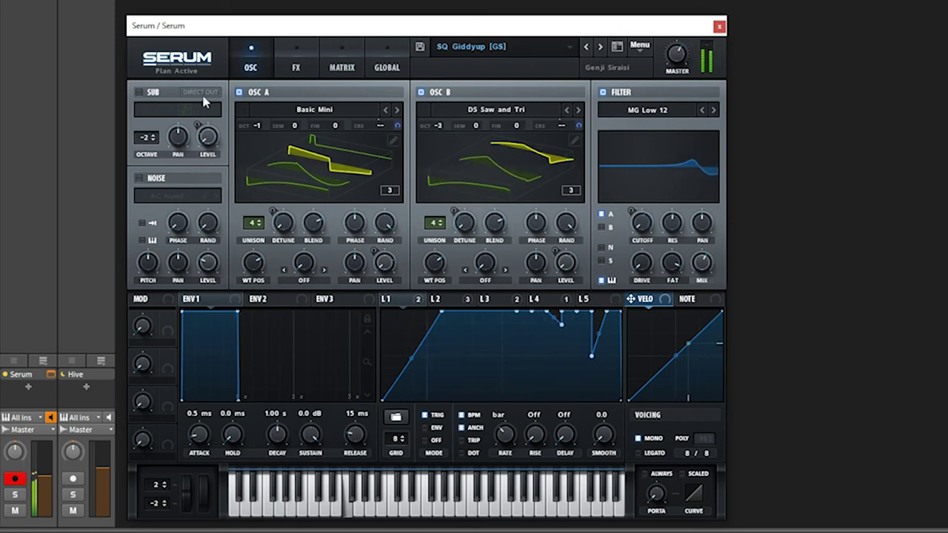
# - Turn on Serum's sub oscillator with a higher level at octave 0, and enable the AC hum1 noise source
pyautogui.click(139, 92)
pyautogui.moveTo(208, 137); pyautogui.dragTo(197, 155)
pyautogui.click(153, 136)
pyautogui.click(153, 137)
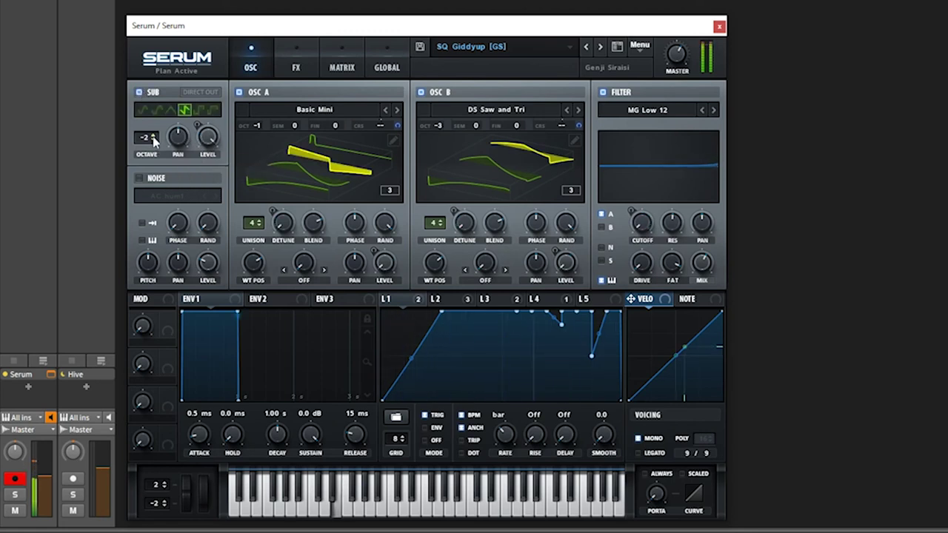
pyautogui.click(138, 177)
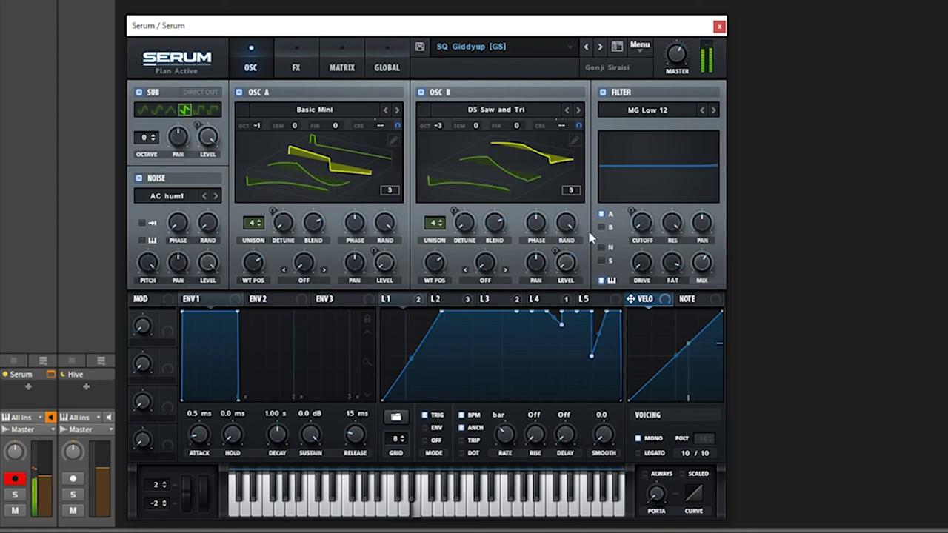
# - Look through Serum's FX, Matrix and Global pages, return to the OSC page, and close the plug-in window
pyautogui.click(296, 67)
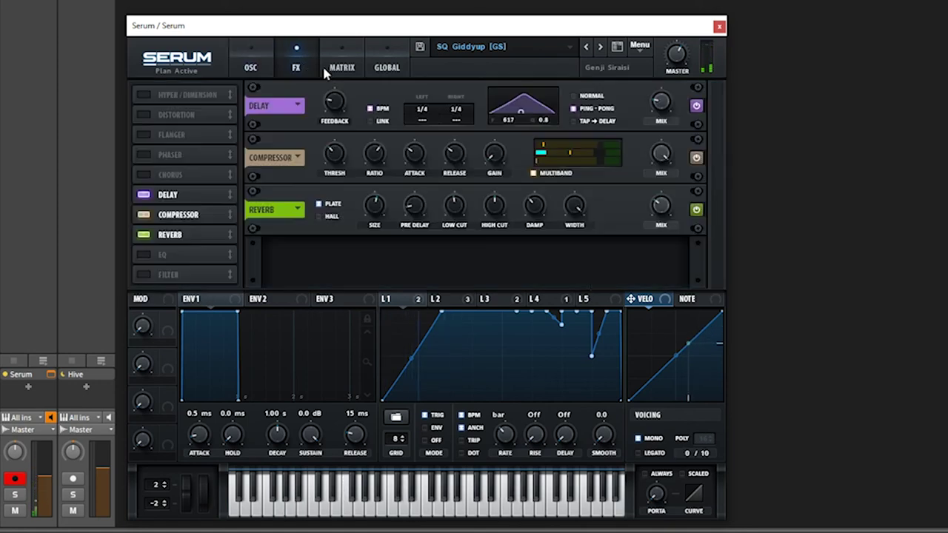
pyautogui.click(342, 67)
pyautogui.click(387, 68)
pyautogui.click(250, 68)
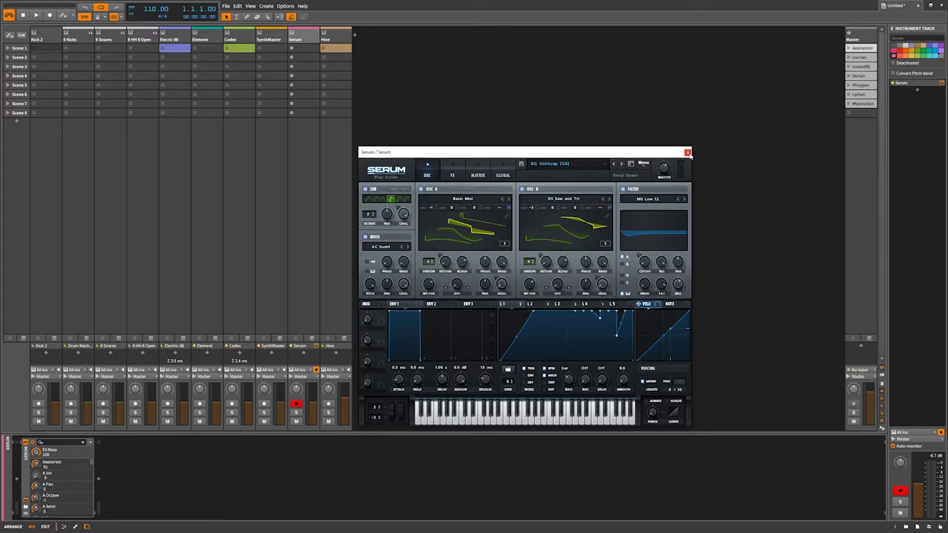
pyautogui.click(688, 154)
# - Open the Hive track's synth window and move it closer to the track columns
pyautogui.click(342, 38)
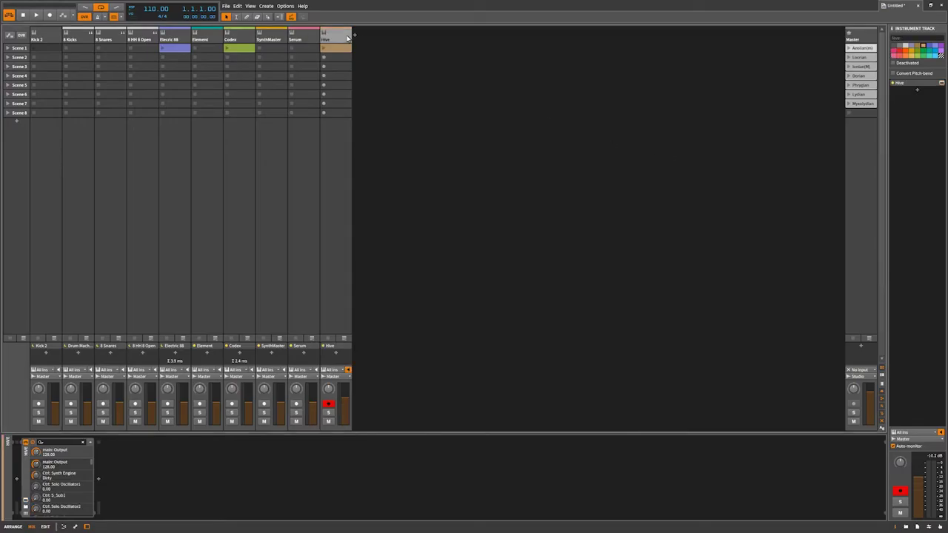
pyautogui.click(347, 346)
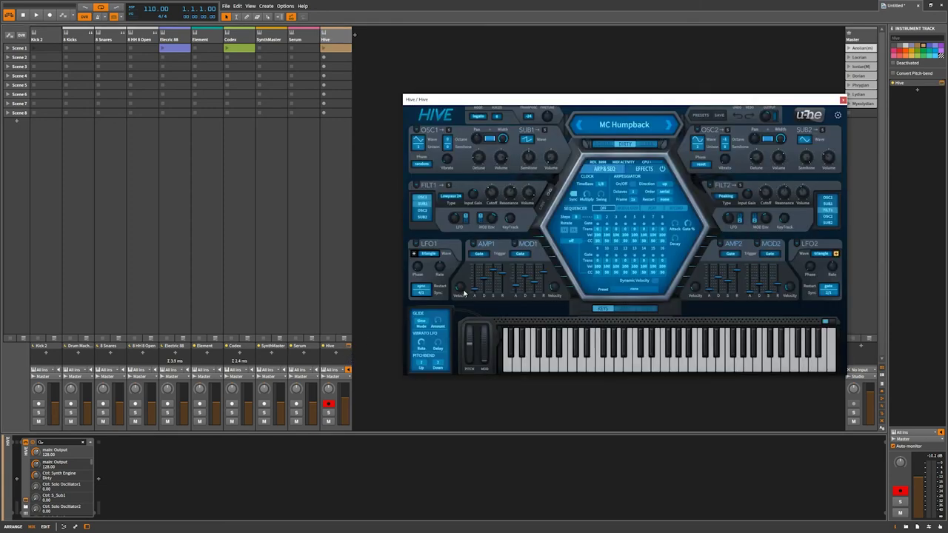
pyautogui.moveTo(645, 99); pyautogui.dragTo(599, 152)
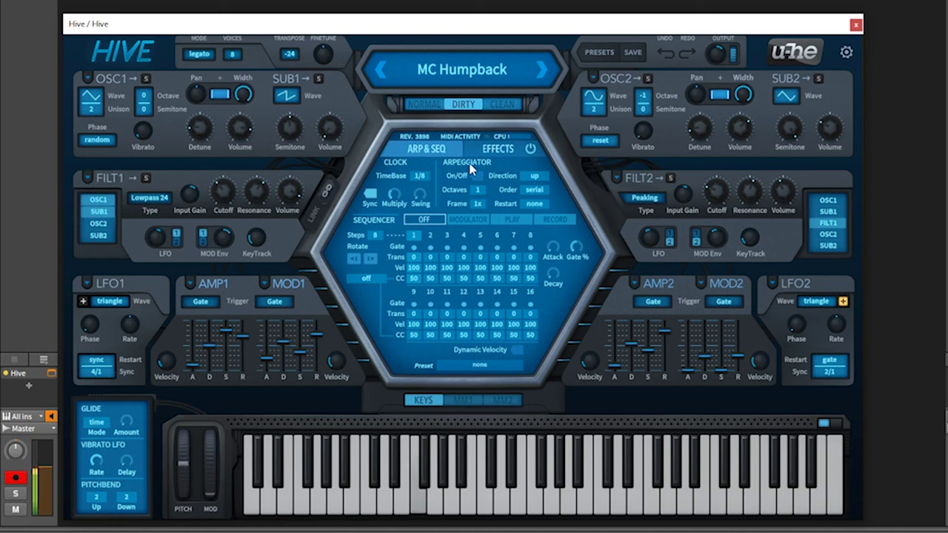
# - Compare Hive's Normal, Dirty and Clean synth engines, return to Dirty, and close the plug-in window
pyautogui.click(424, 107)
pyautogui.click(465, 105)
pyautogui.click(490, 106)
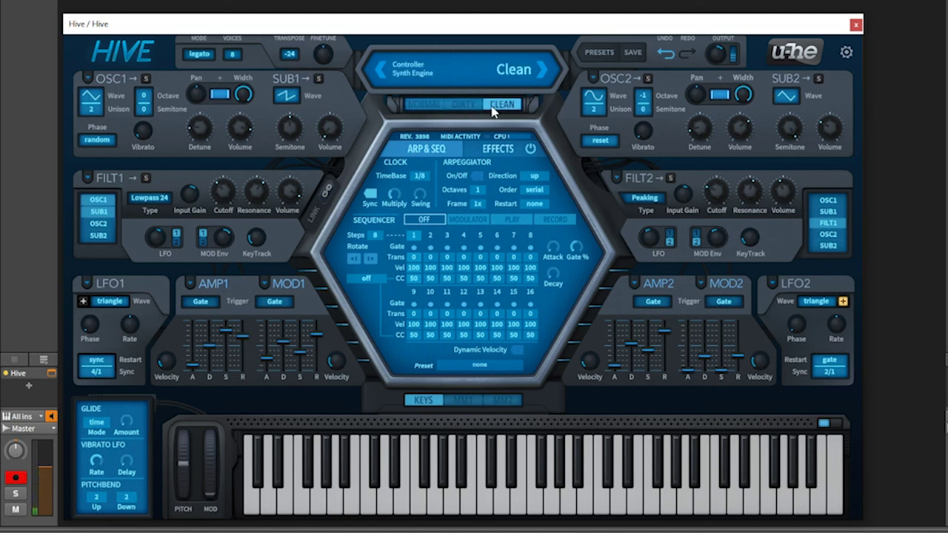
pyautogui.click(474, 108)
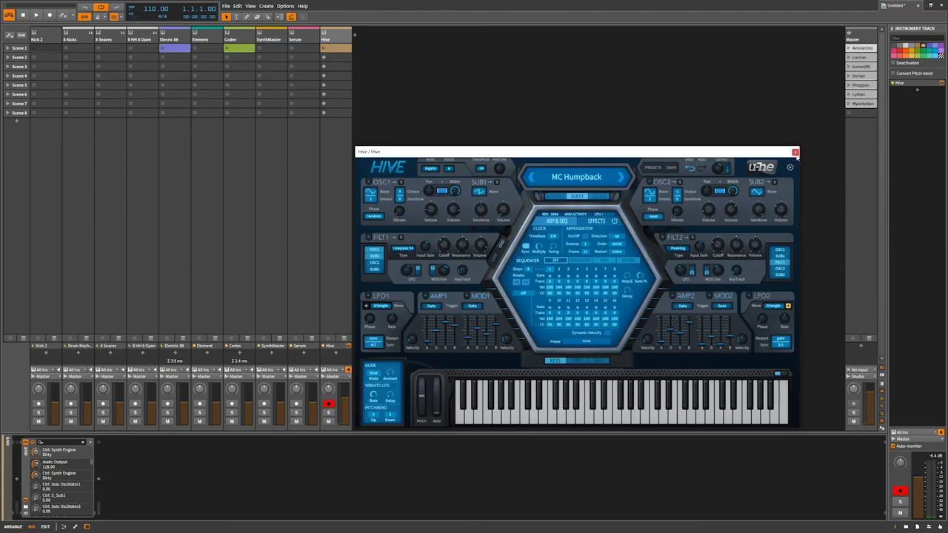
pyautogui.click(795, 153)
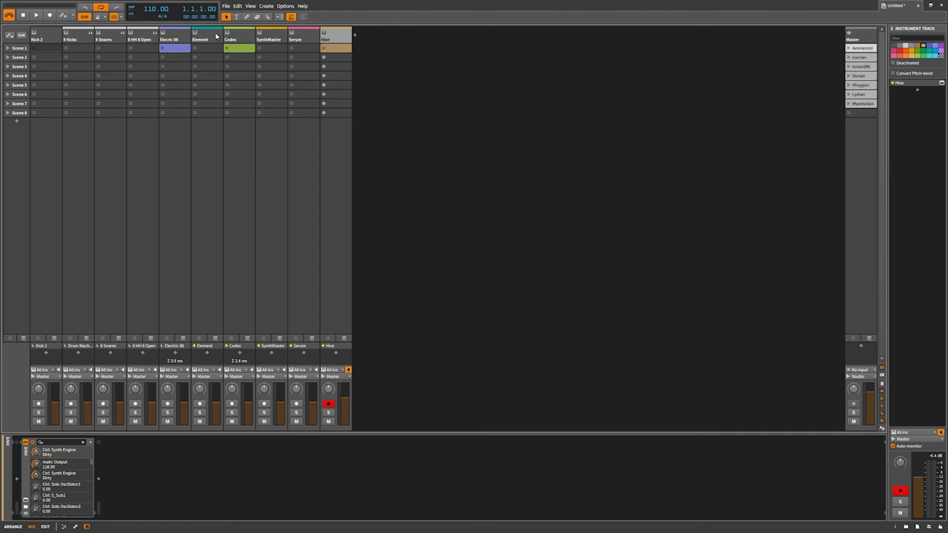
# - Look through the Electric 88, Element, Codex and SynthMaster tracks, opening the Element and Codex synth windows for viewing
pyautogui.click(177, 40)
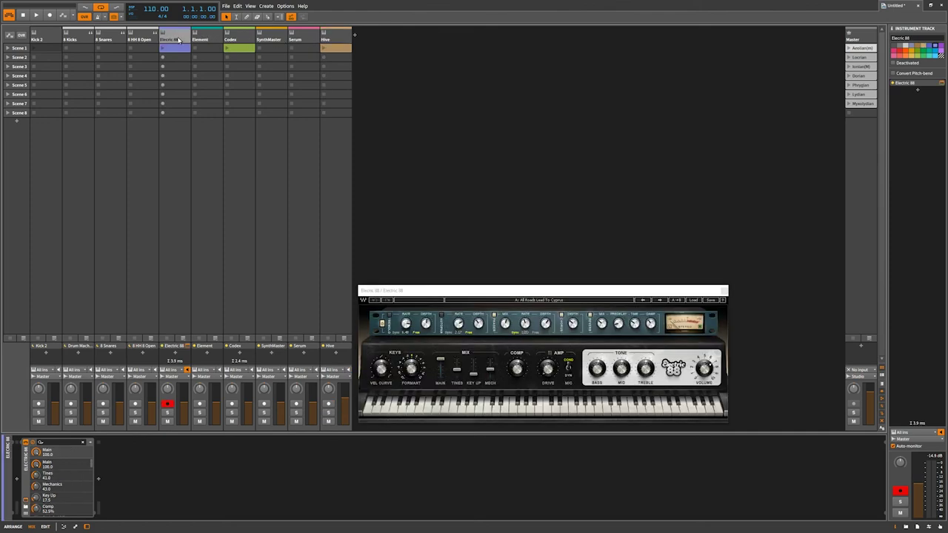
pyautogui.click(217, 34)
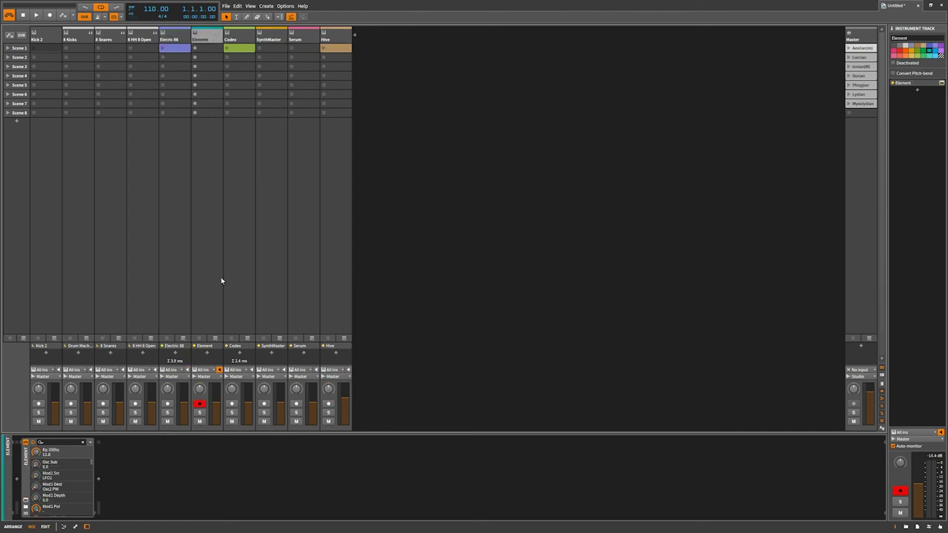
pyautogui.click(217, 346)
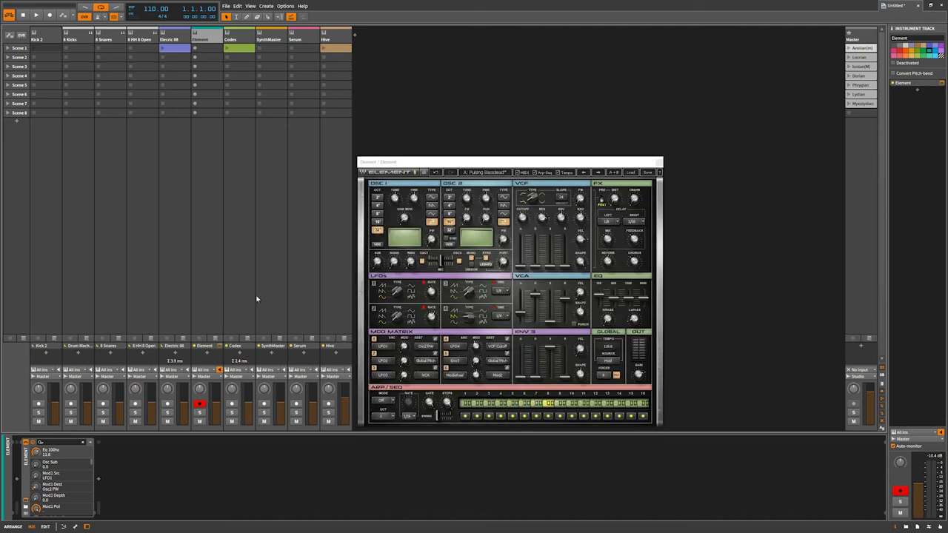
pyautogui.click(239, 126)
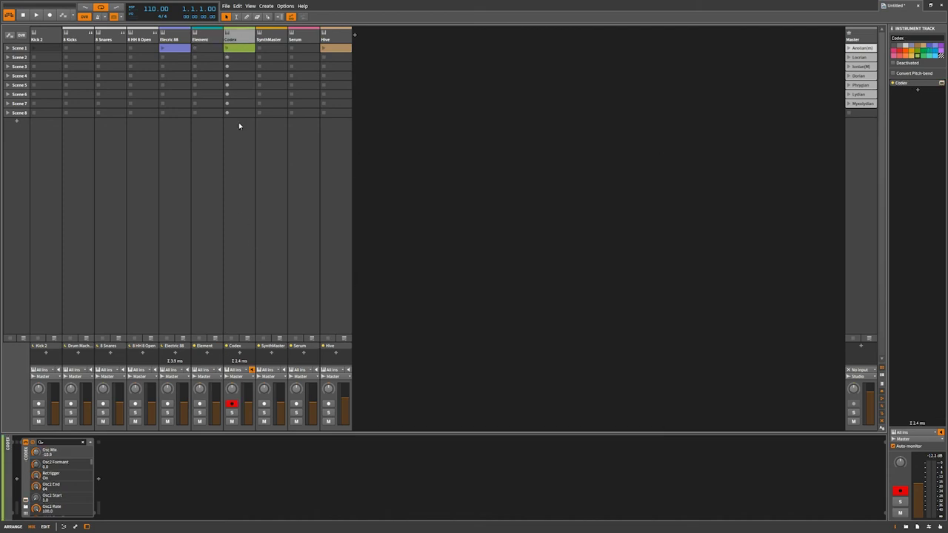
pyautogui.click(250, 347)
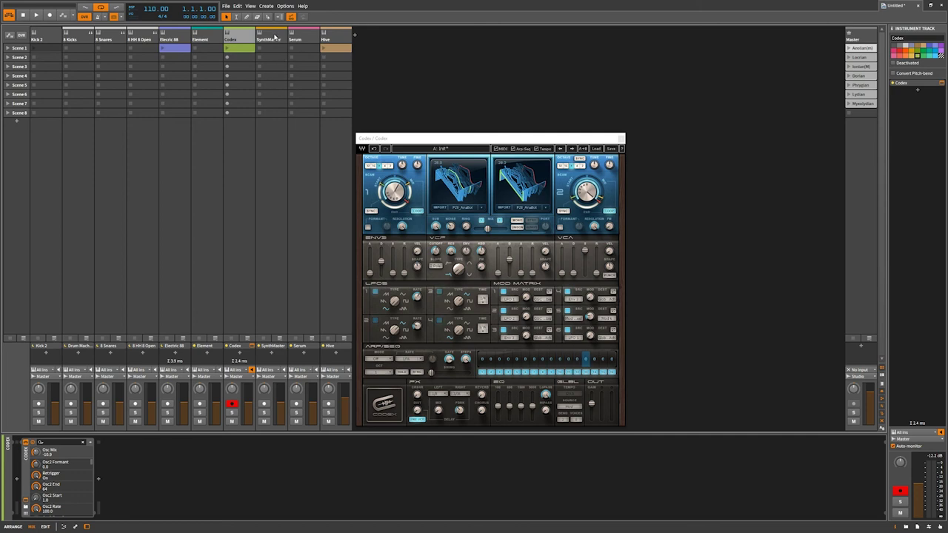
pyautogui.click(275, 86)
# - Switch to the Arrange view with the clip launcher beside the timeline, and select the Kick 2 track
pyautogui.hotkey('alt', '1')
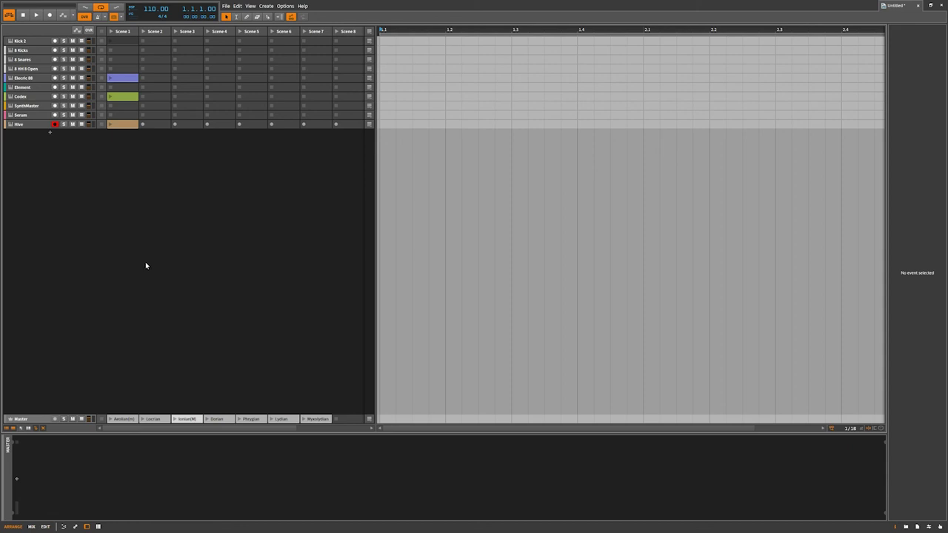
pyautogui.moveTo(374, 214)
pyautogui.mouseDown()
pyautogui.moveTo(783, 203)
pyautogui.moveTo(531, 185)
pyautogui.moveTo(328, 242)
pyautogui.moveTo(664, 167)
pyautogui.moveTo(372, 198)
pyautogui.mouseUp()
pyautogui.click(37, 64)
pyautogui.press('Up')
pyautogui.press('Up')
pyautogui.press('Up')
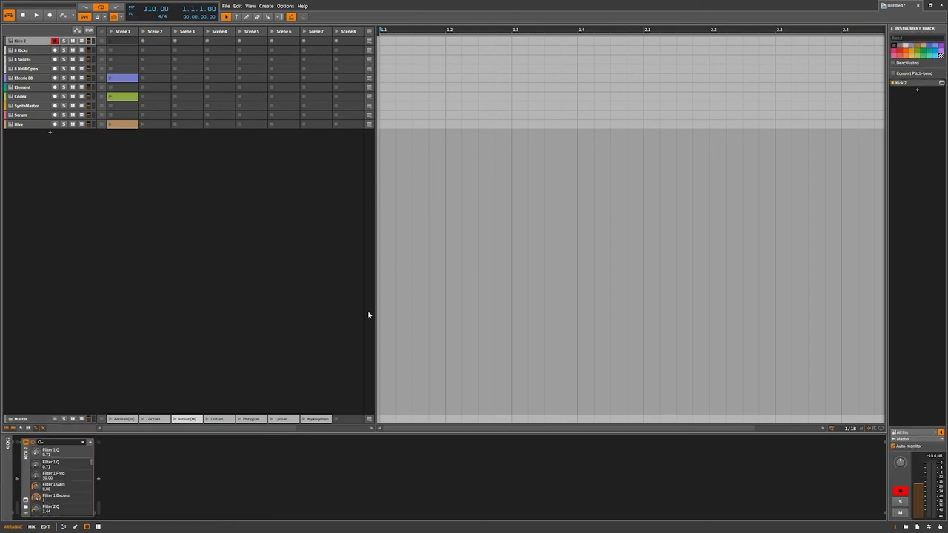